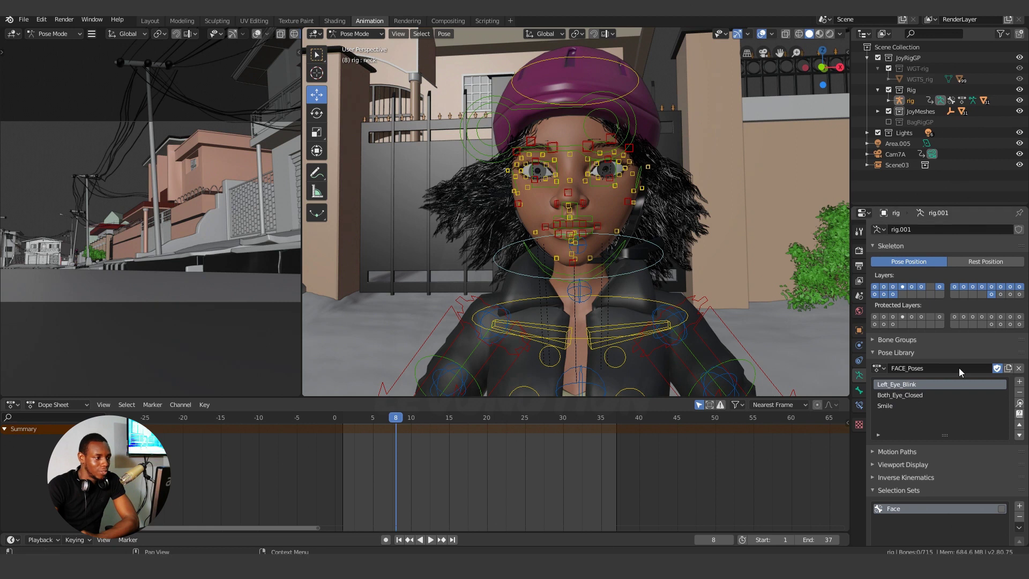
Step: Select the facial bones through the Face selection set, and apply the Left_Eye_Blink and Both_Eye_Closed library poses in turn
scroll(898, 507, down, 2)
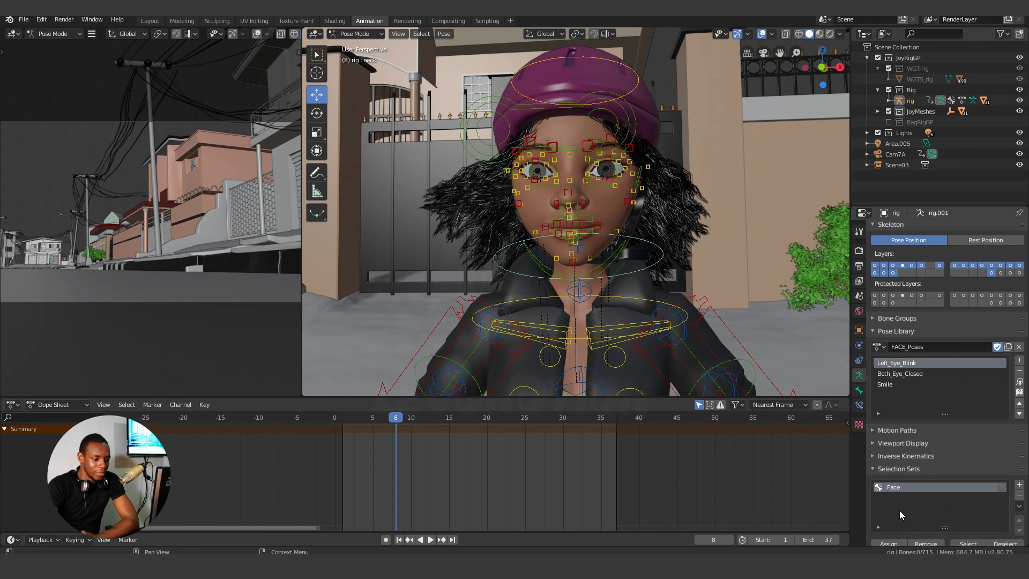
click(968, 523)
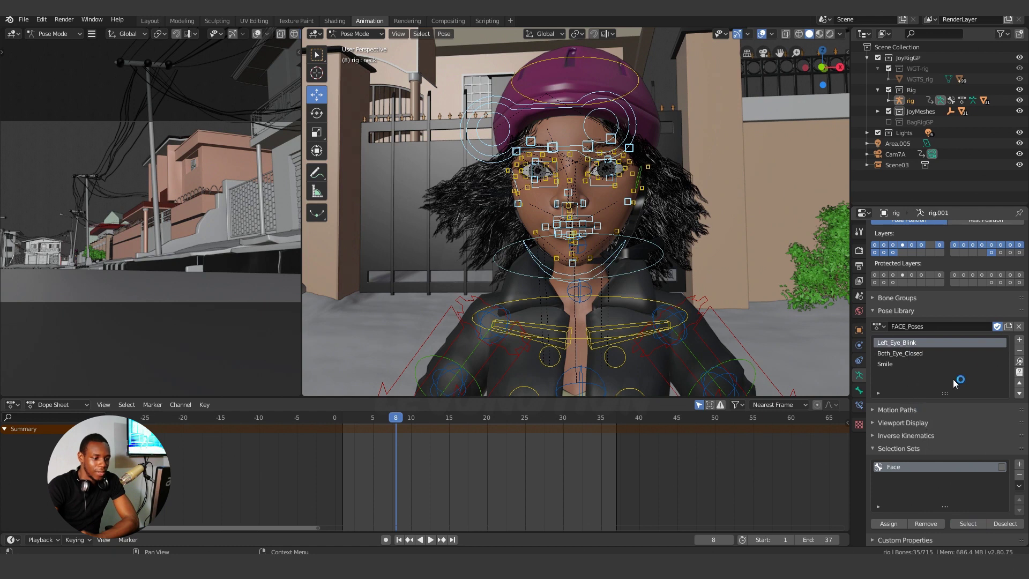
click(1018, 361)
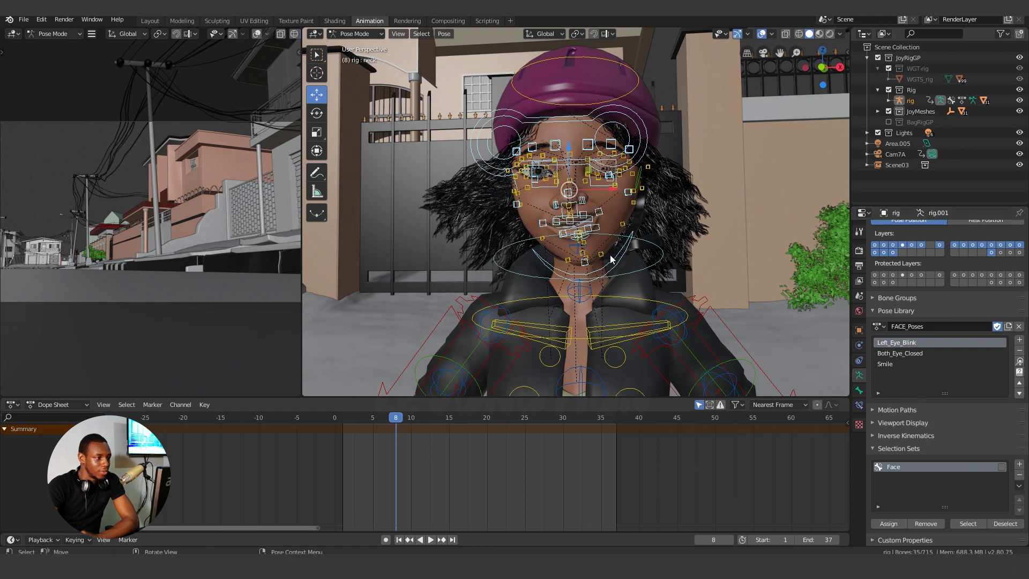
scroll(650, 234, up, 3)
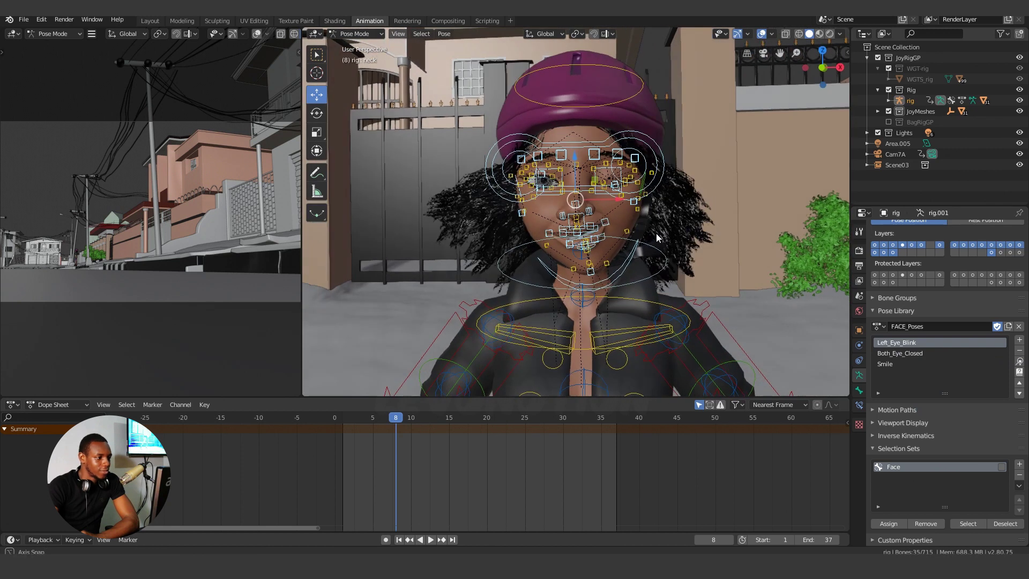
click(898, 354)
click(1019, 361)
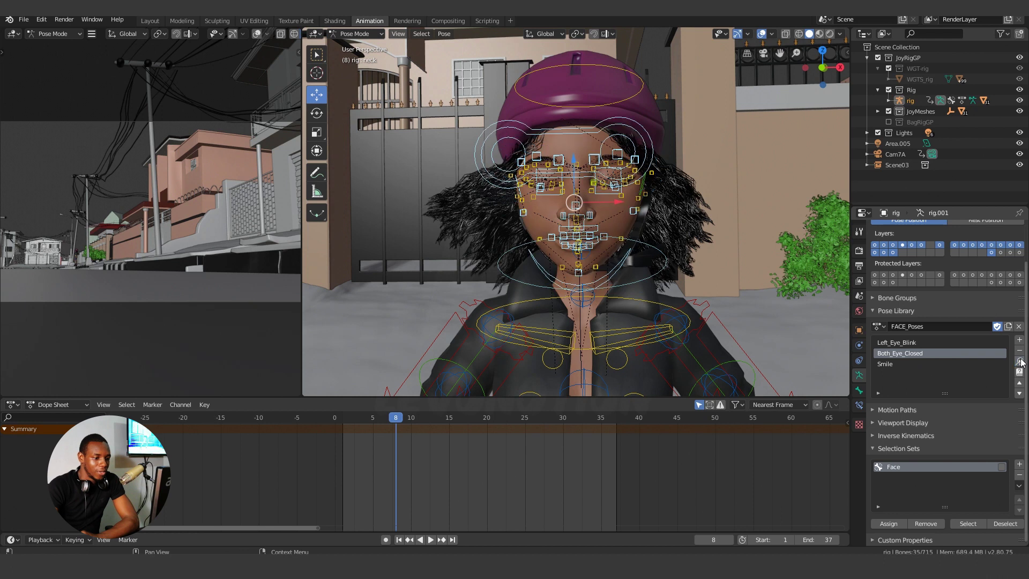
Step: Hide the viewport overlays and apply the Left_Eye_Blink, Both_Eye_Closed and Smile poses one after another to compare the expressions
click(760, 33)
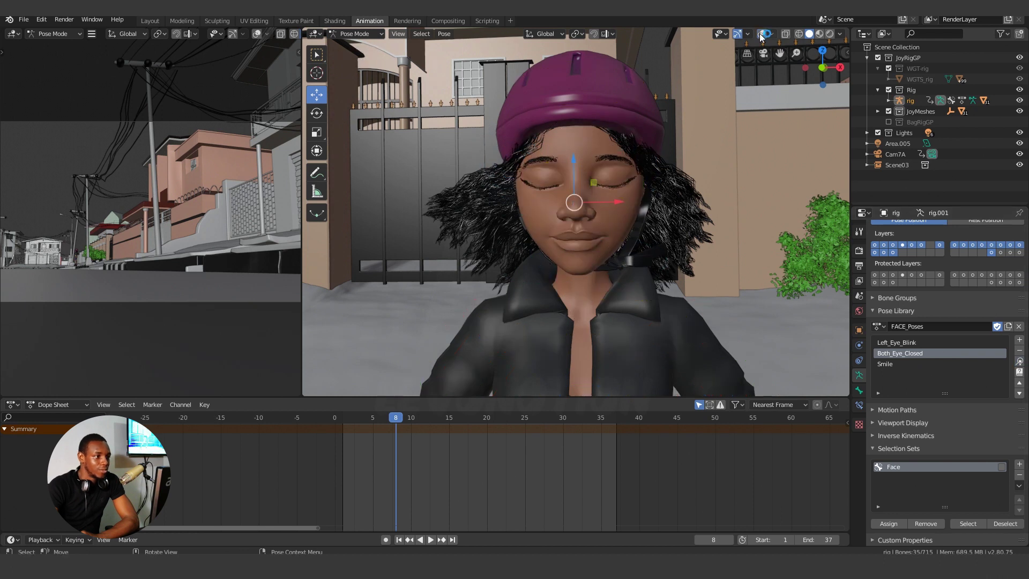
click(905, 343)
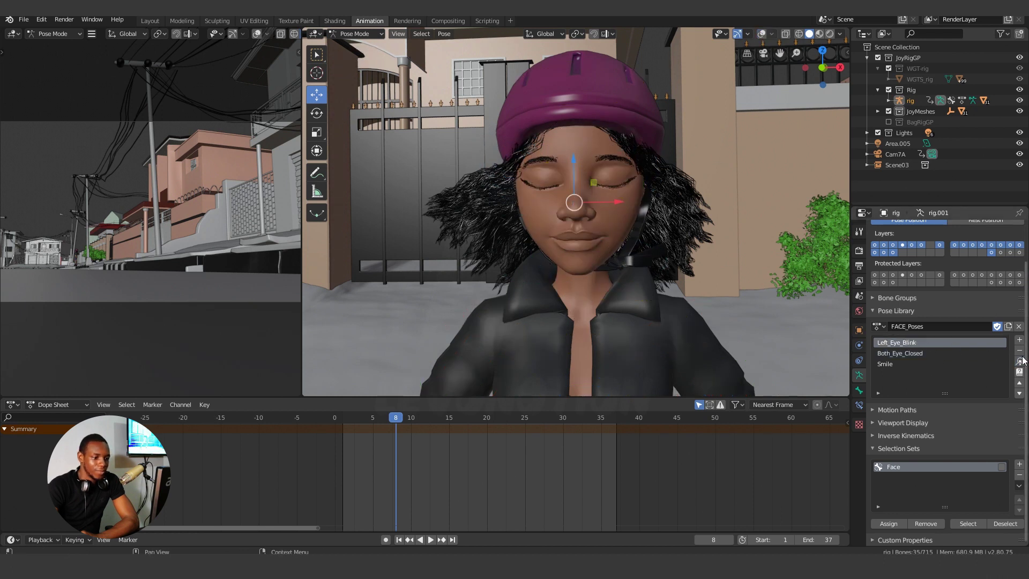
click(1019, 361)
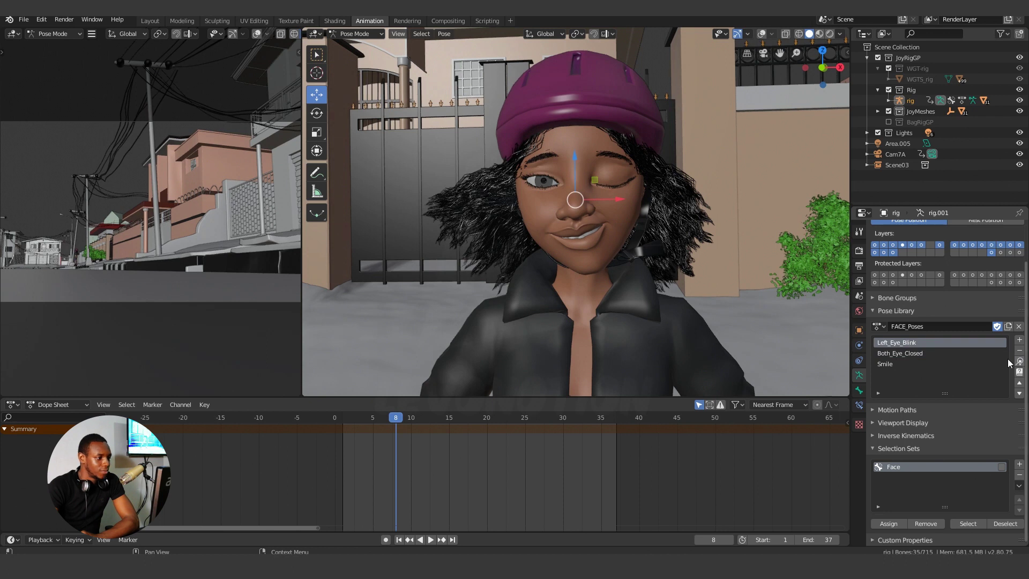
click(911, 353)
click(1019, 361)
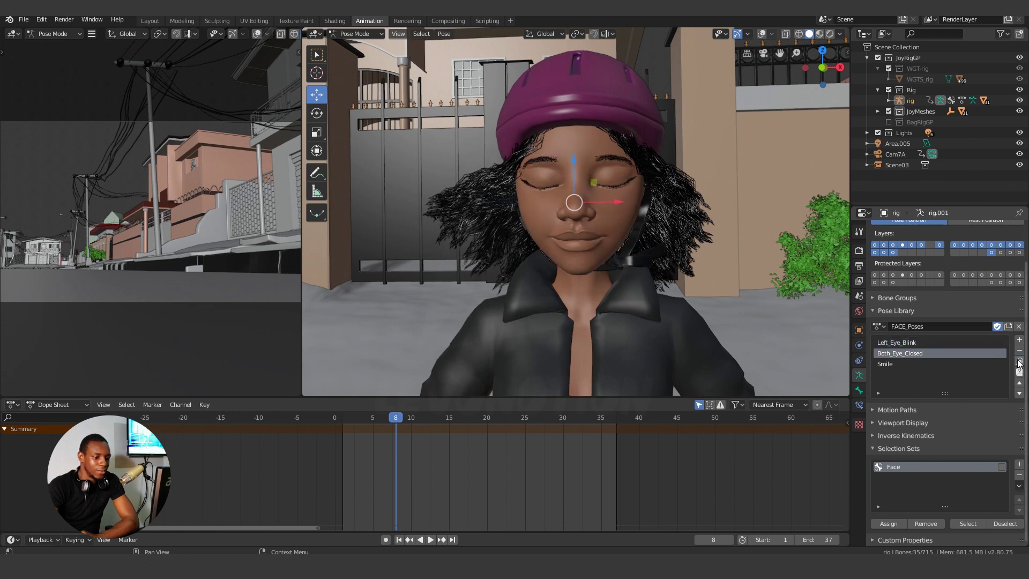
click(885, 364)
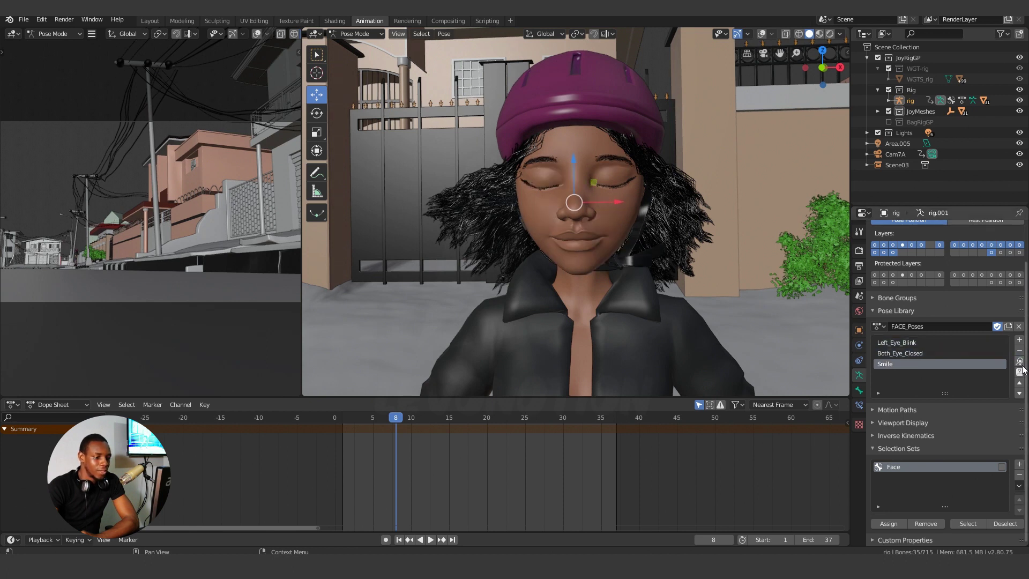
click(1020, 361)
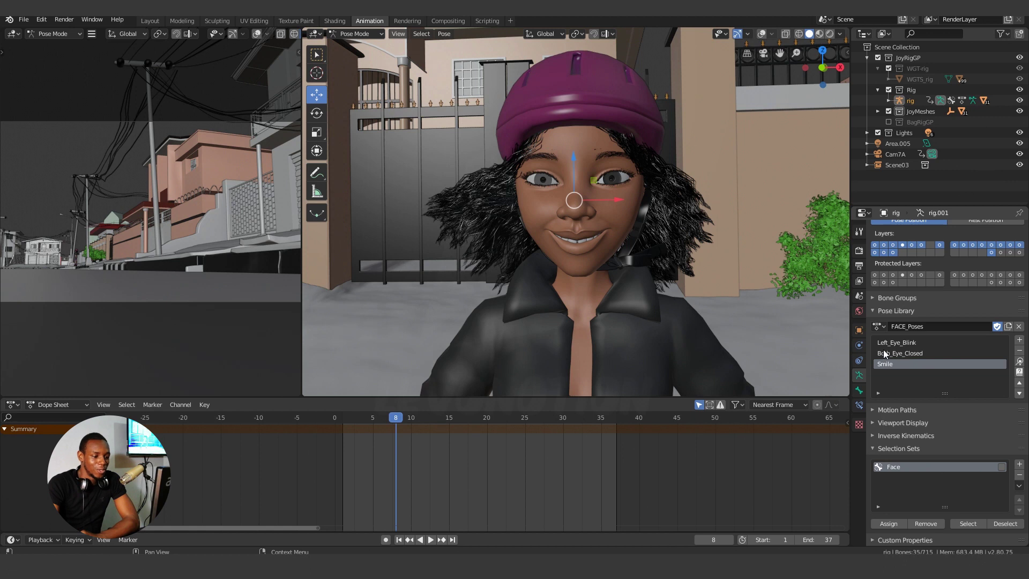
Step: Show the viewport overlays and clear the location and rotation of the selected face bones to return to the neutral face
click(906, 342)
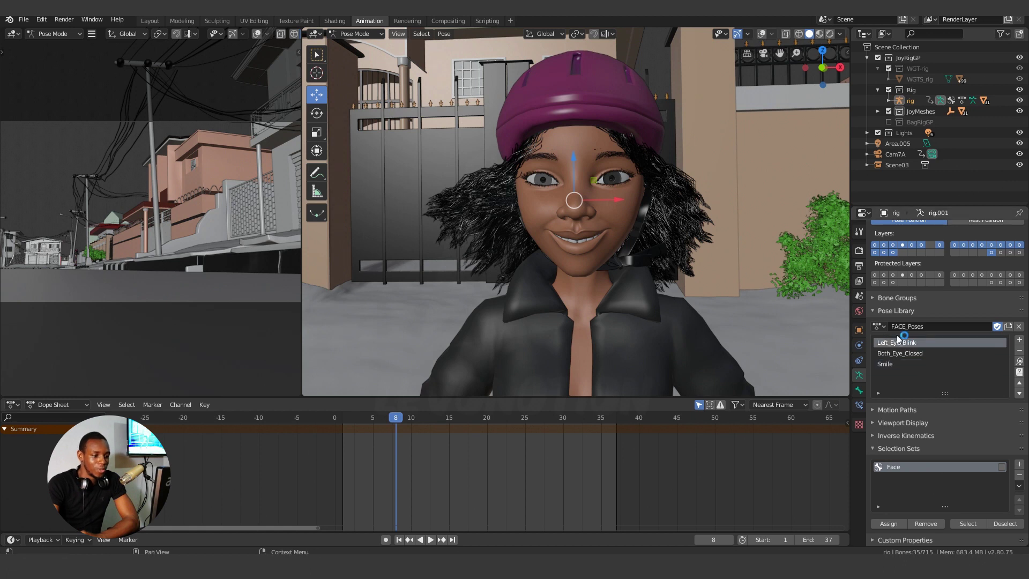
click(762, 34)
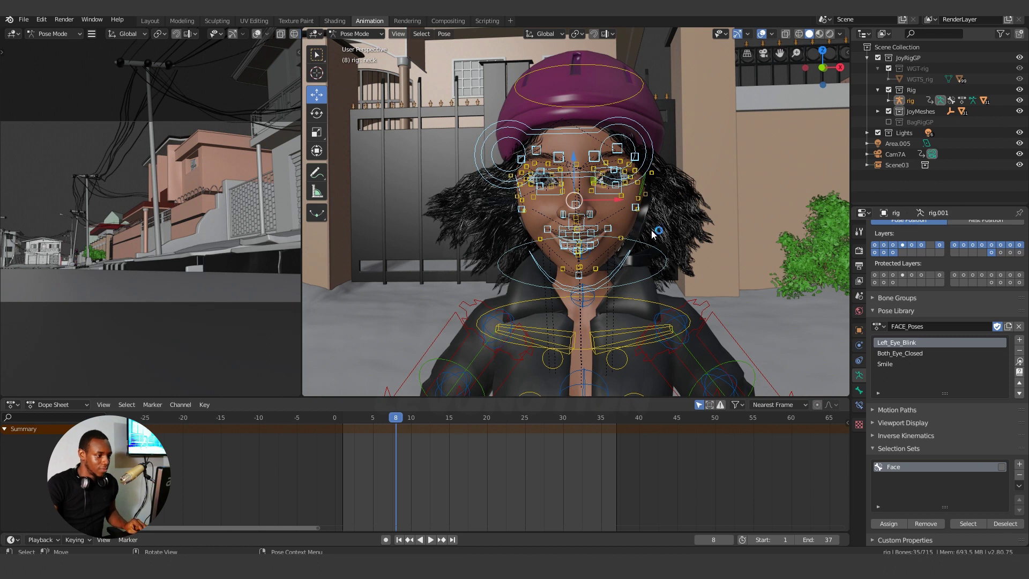
middle_drag(653, 234, 626, 218)
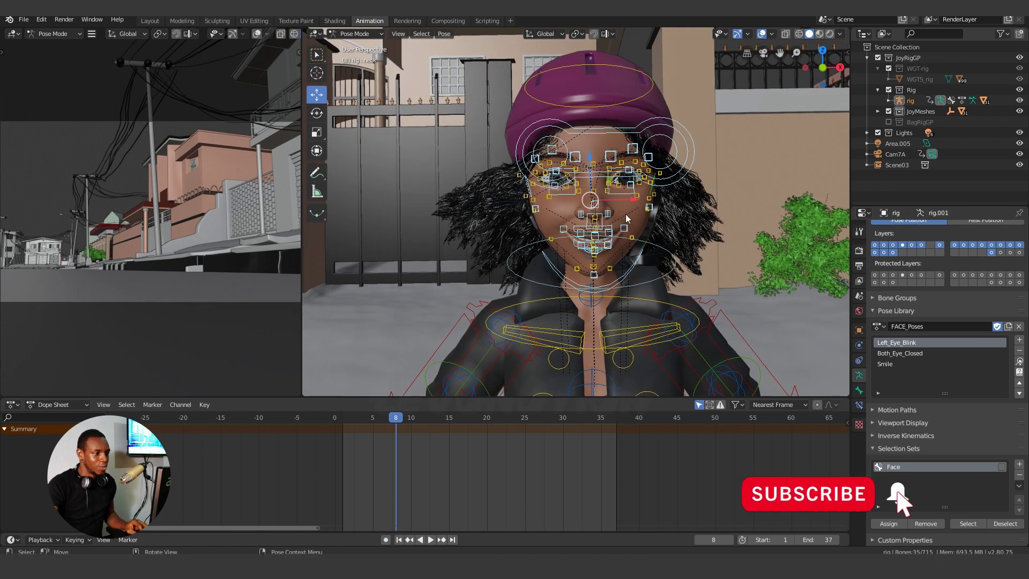
scroll(656, 233, up, 3)
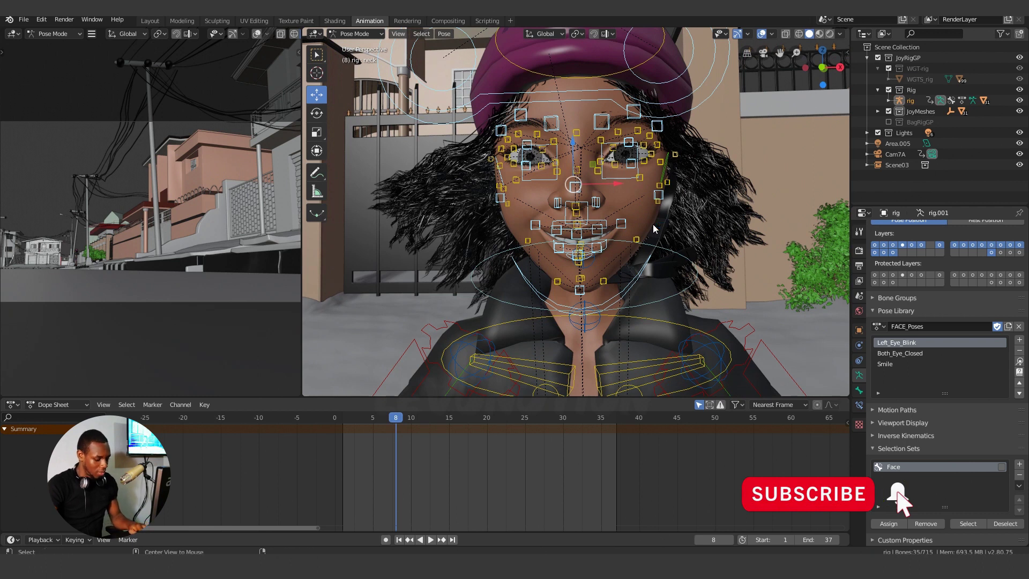
key(alt+g)
key(alt+r)
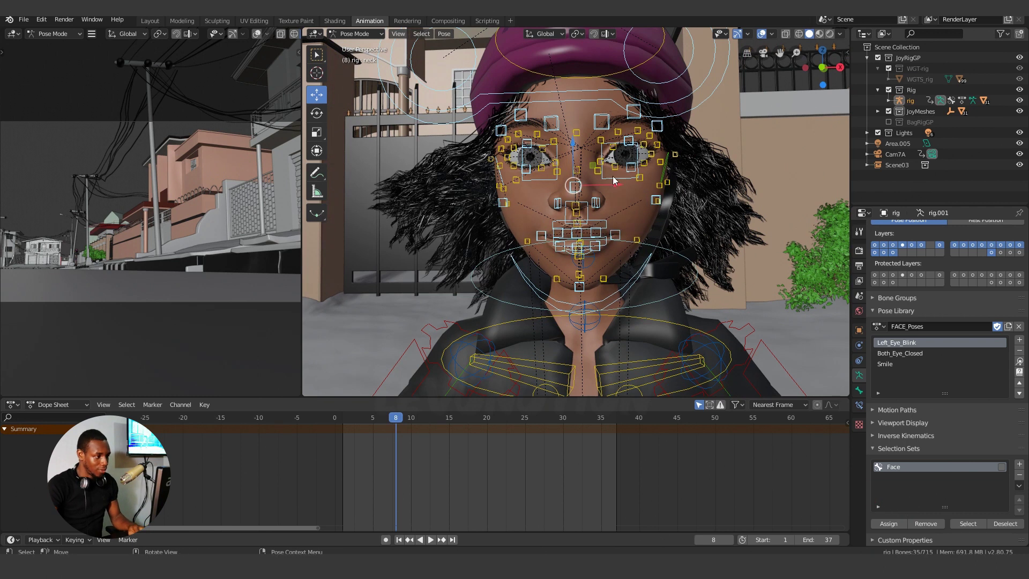
Step: Add the current face as a new pose in the FACE_Poses library and rename it Right_Blink
shift+middle_drag(613, 180, 685, 236)
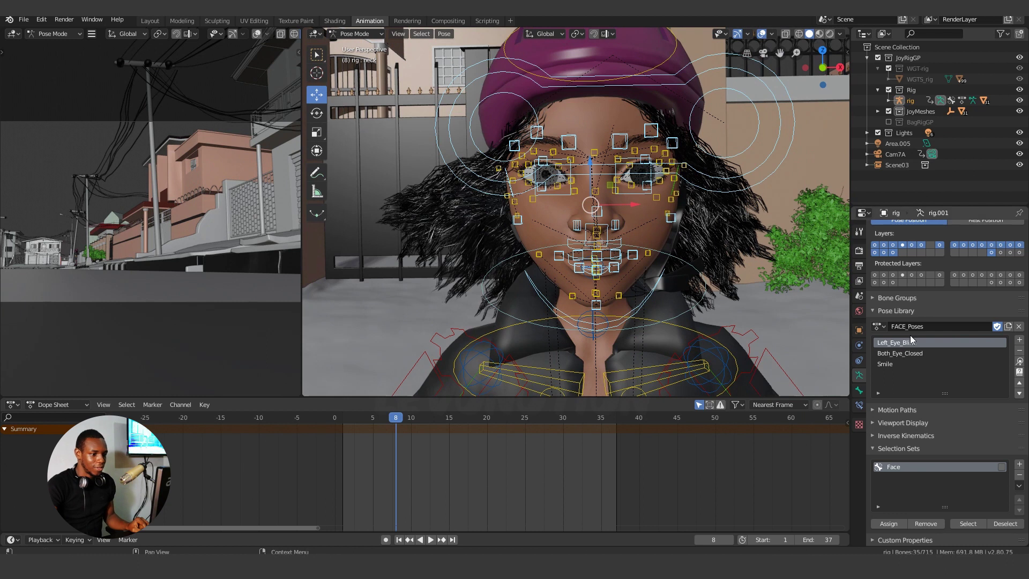
click(1020, 340)
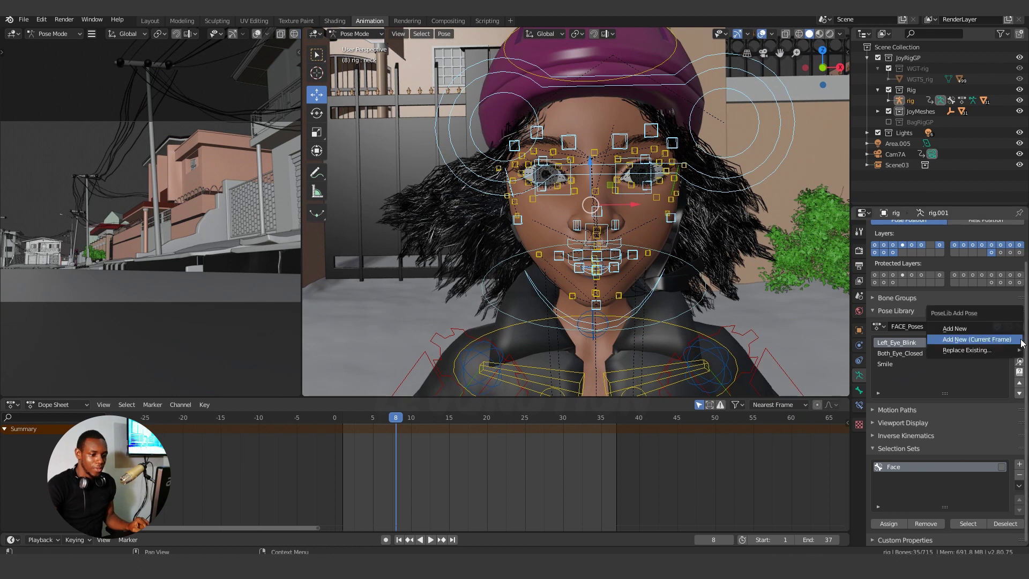
click(963, 330)
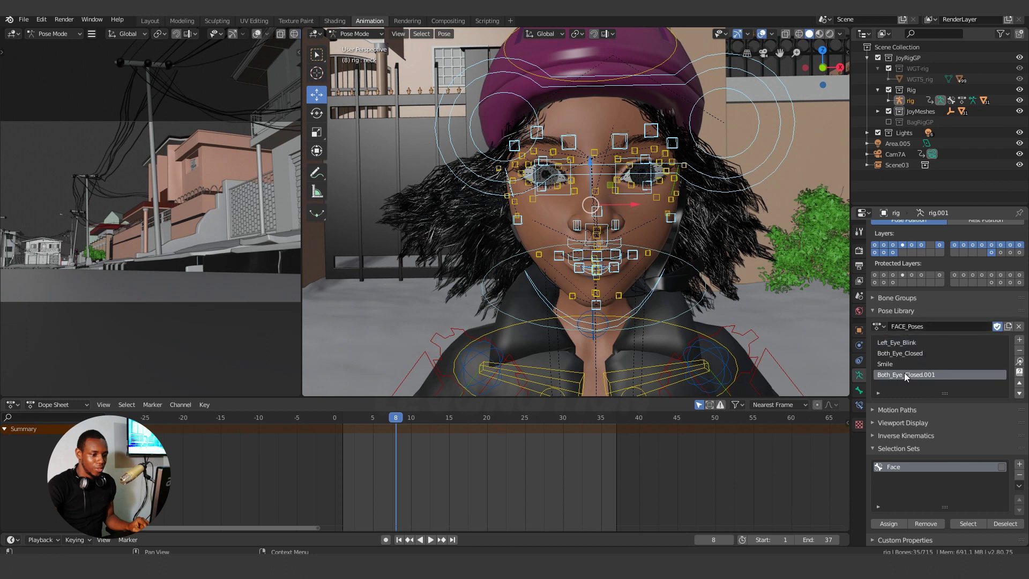
double_click(904, 375)
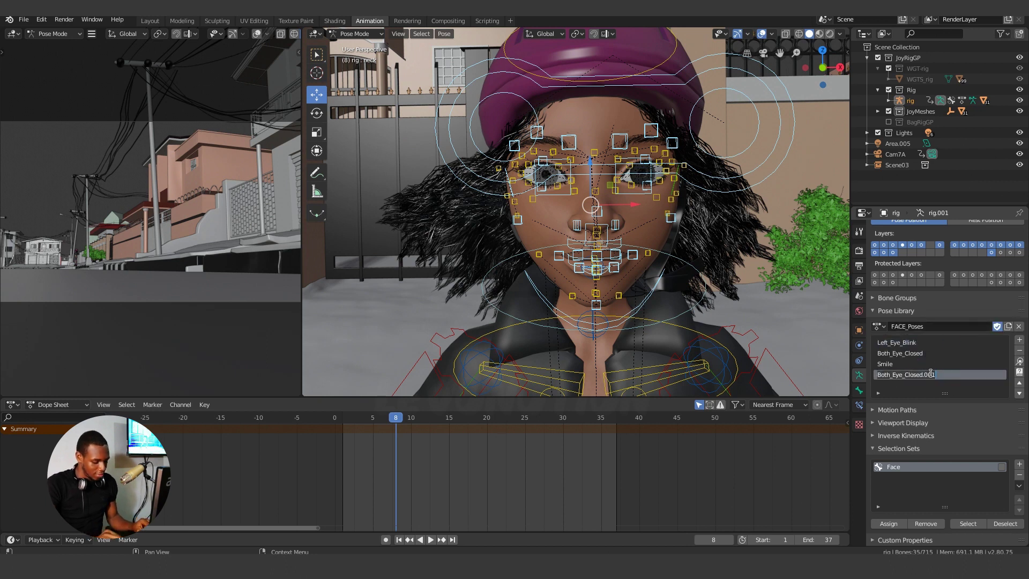
text(Right)
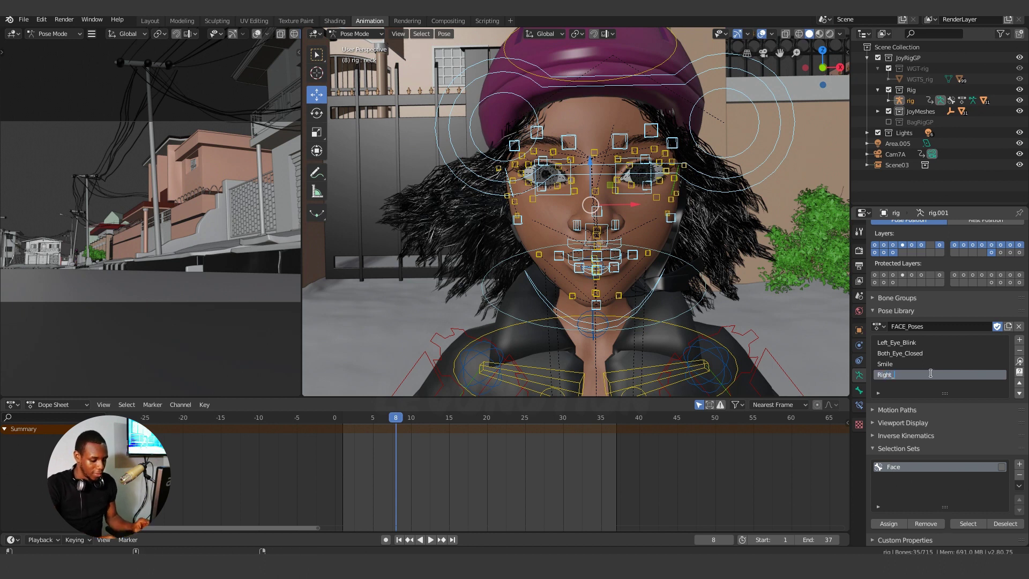
text(_Blin)
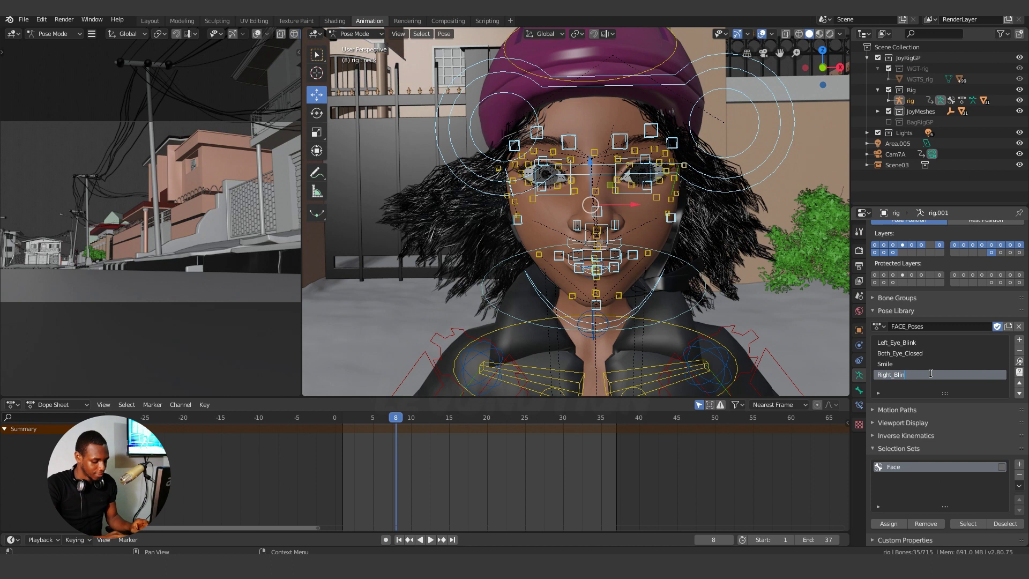
text(k)
key(Return)
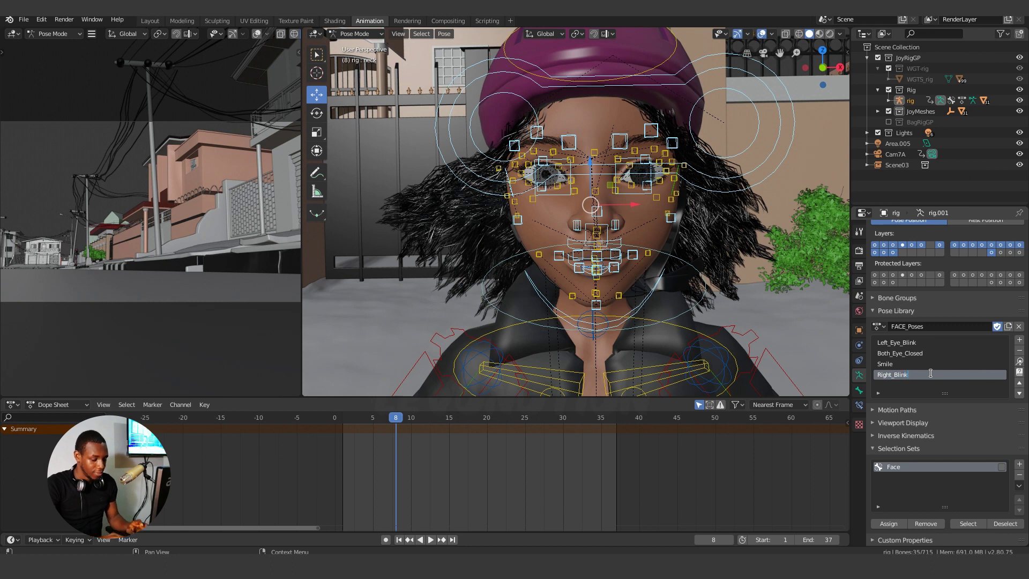
click(902, 375)
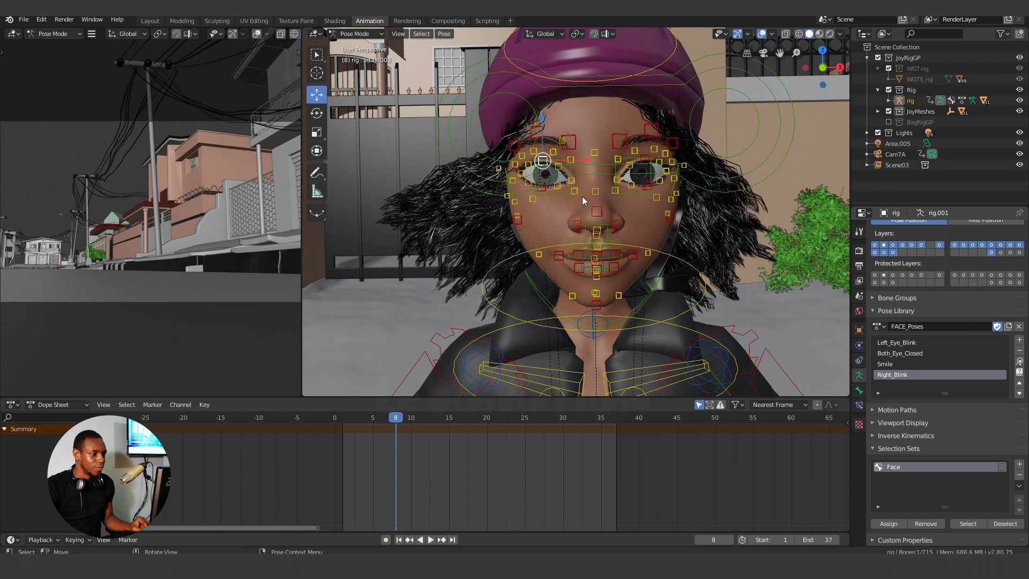
key(ctrl+Tab)
click(543, 158)
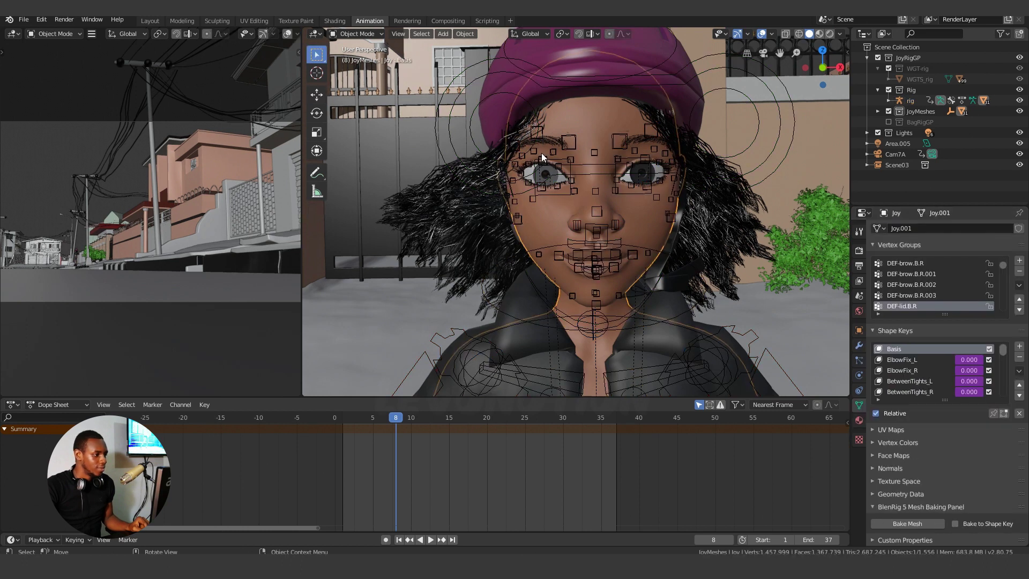
key(ctrl+z)
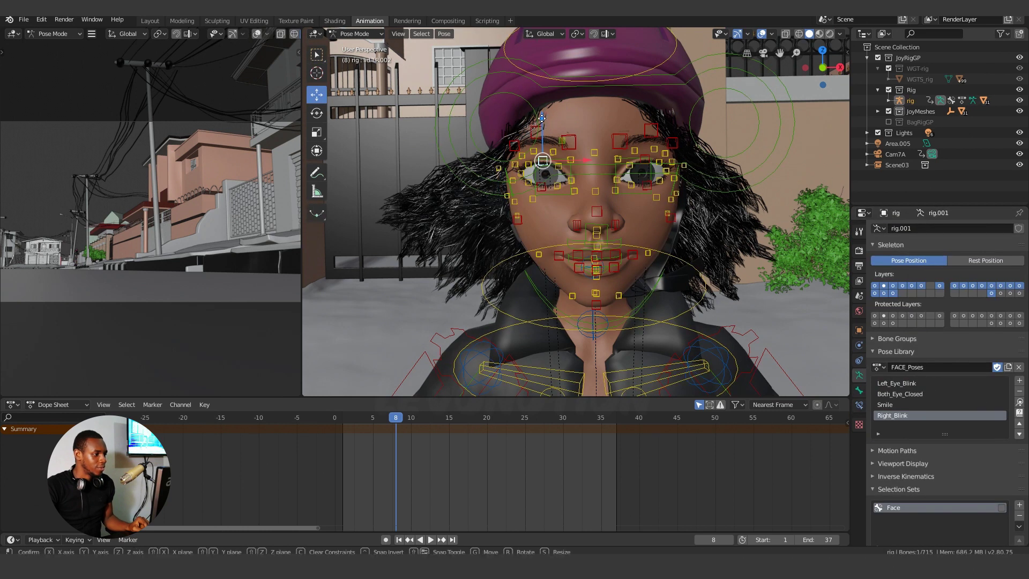
Step: Close the character's right eye by lowering its upper eyelid bone vertically and raising the cheek bone below that eye slightly
key(g)
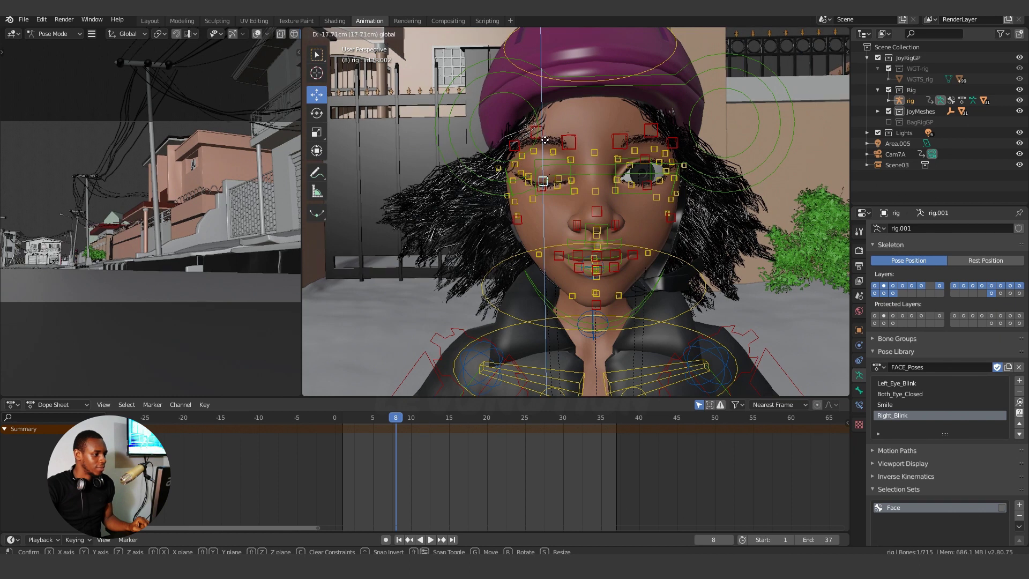
click(546, 140)
scroll(573, 203, up, 2)
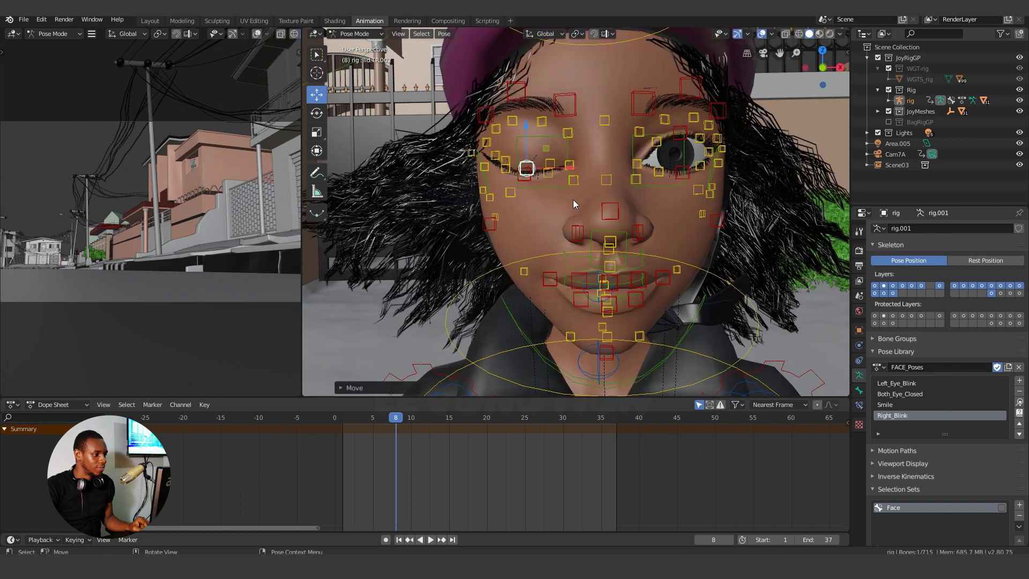
click(510, 192)
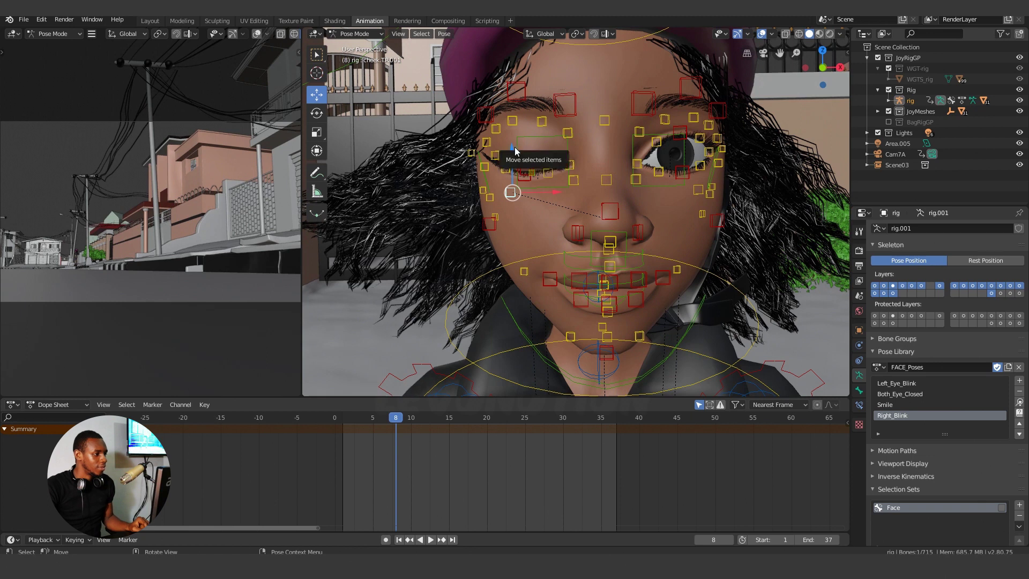
key(g)
click(514, 140)
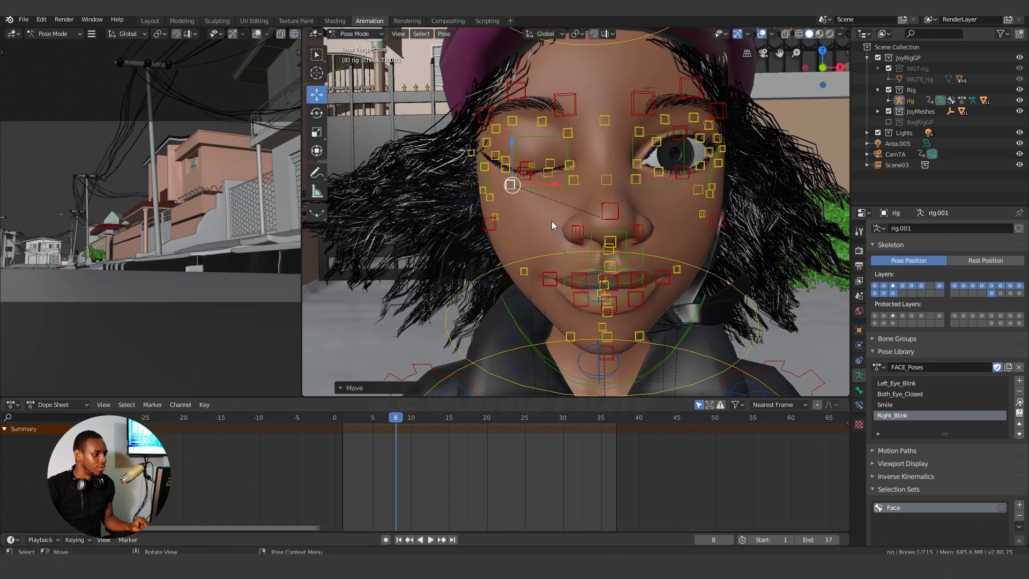
Step: Raise both mouth-corner bones along Z into a slight smile, lifting the character's right corner more than the left
click(549, 265)
key(g)
key(z)
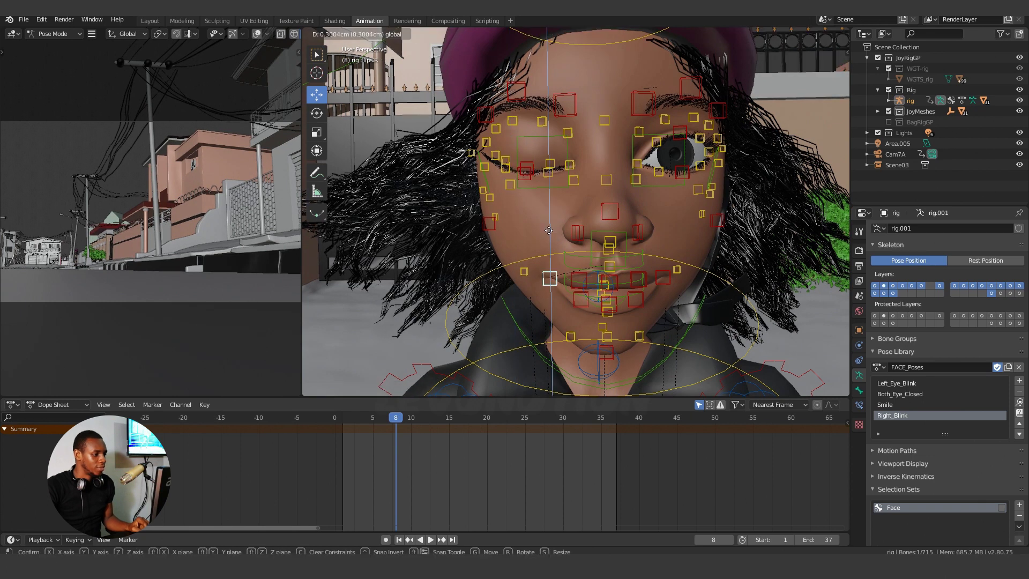
click(548, 221)
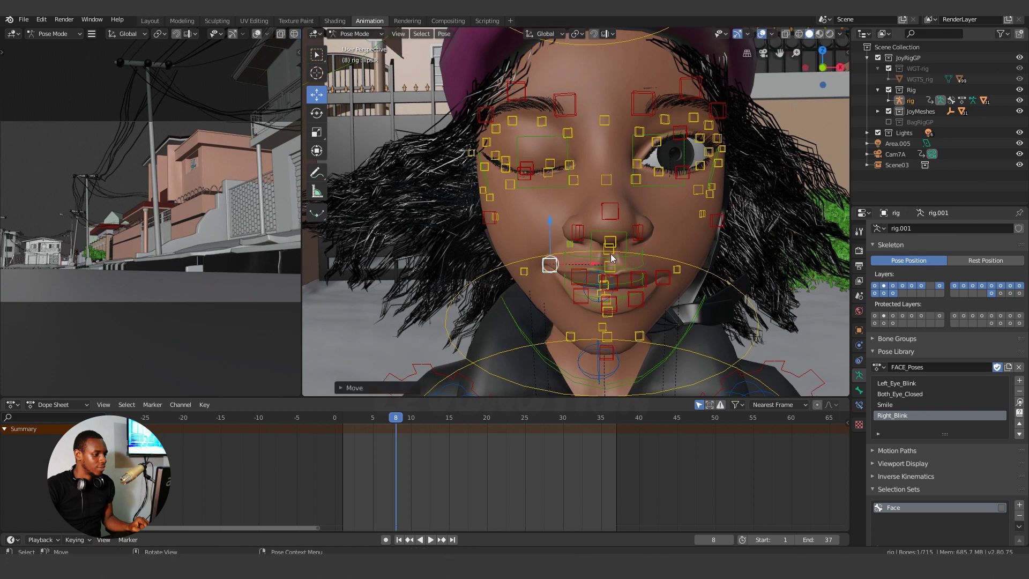
click(663, 276)
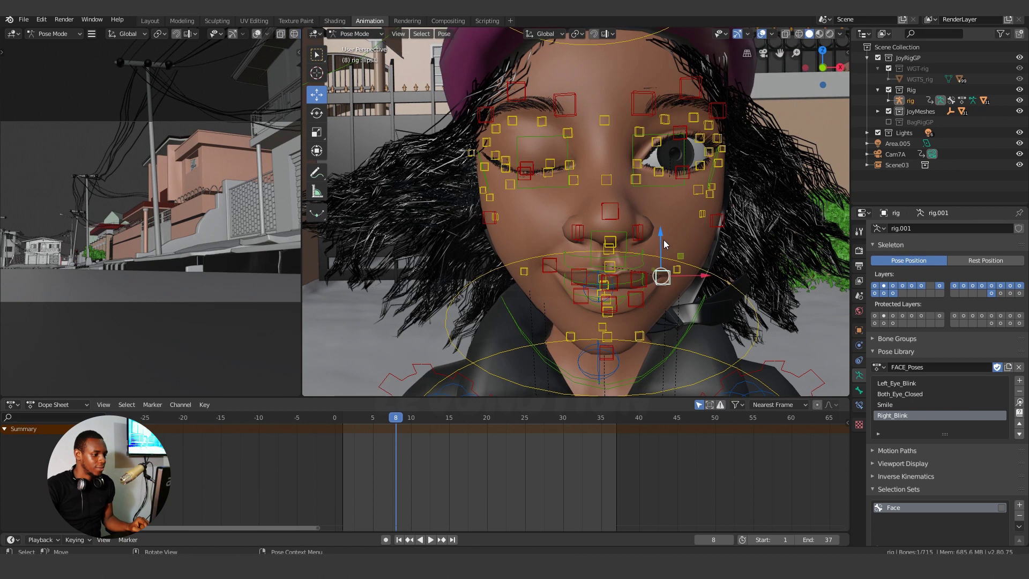
key(g)
key(z)
click(659, 229)
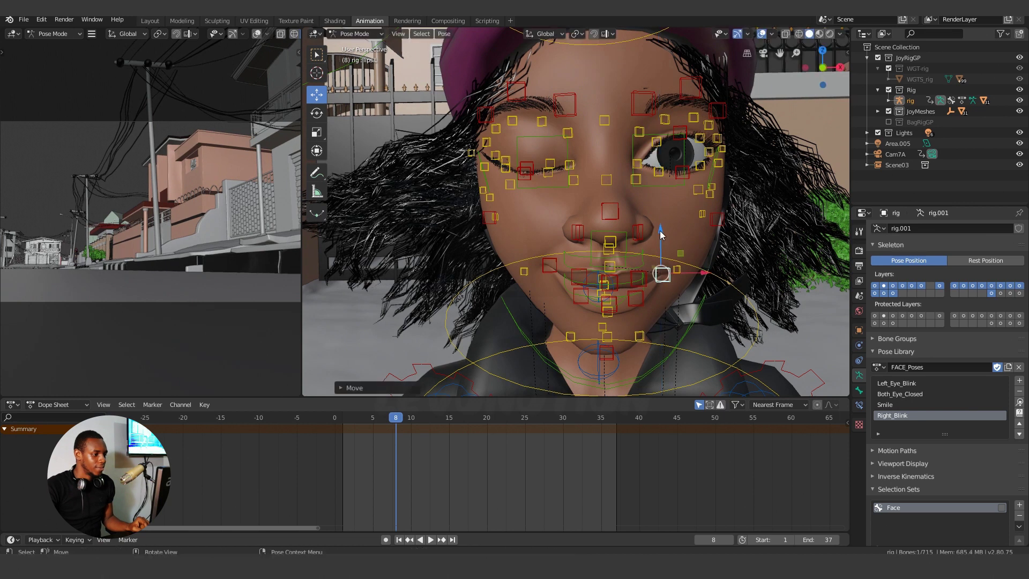
click(686, 332)
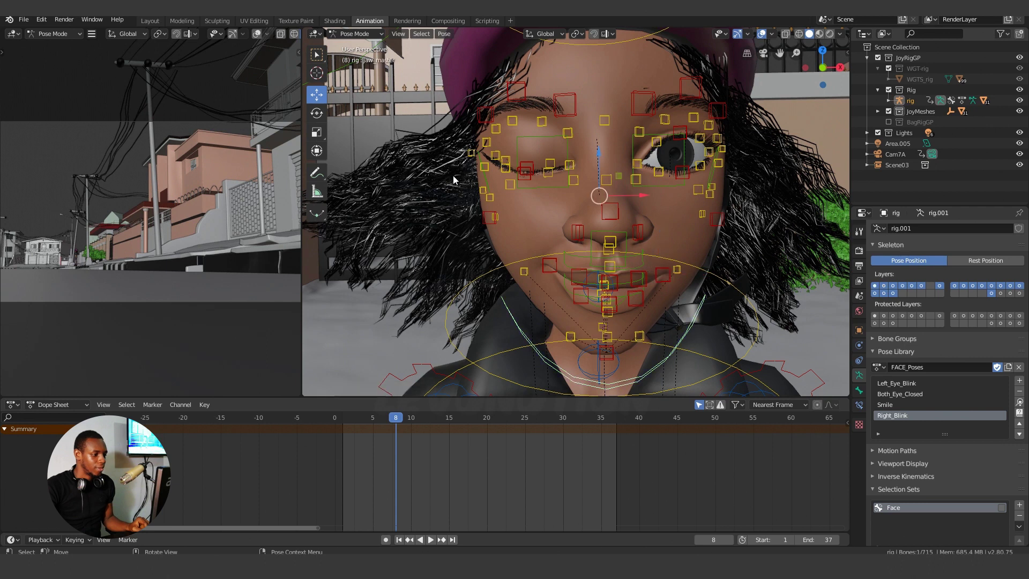
Step: Rotate the jaw bone slightly toward the character's right and lower the three control bones of the right eyebrow a little along Z
click(316, 112)
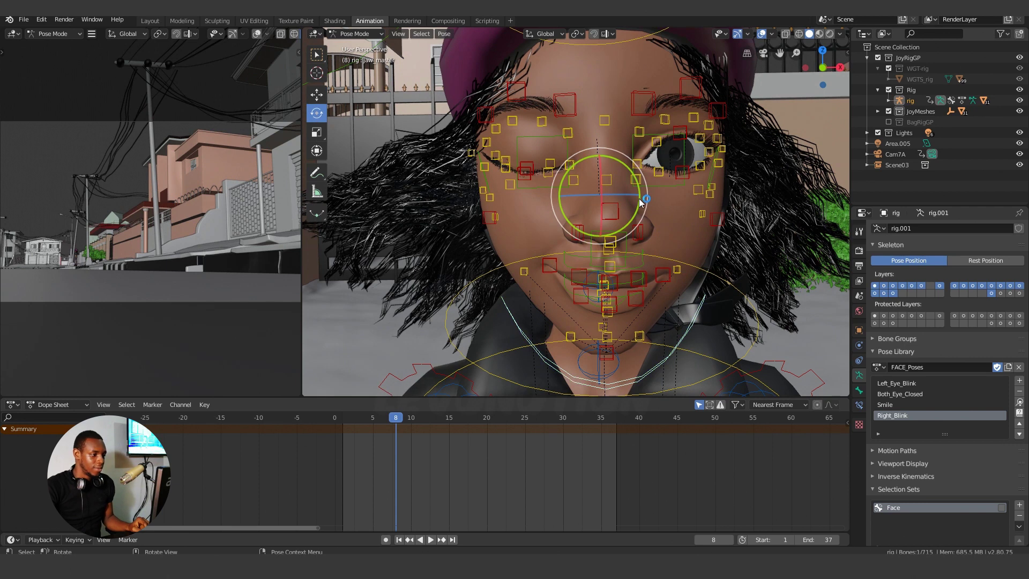
drag(640, 209, 639, 204)
click(572, 98)
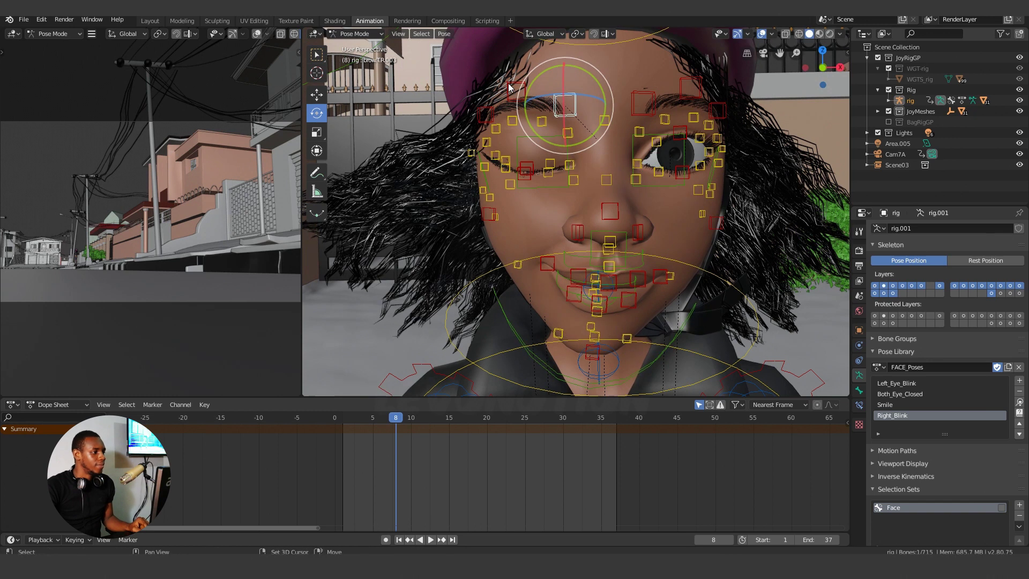
shift+click(510, 88)
key(shift+space)
key(g)
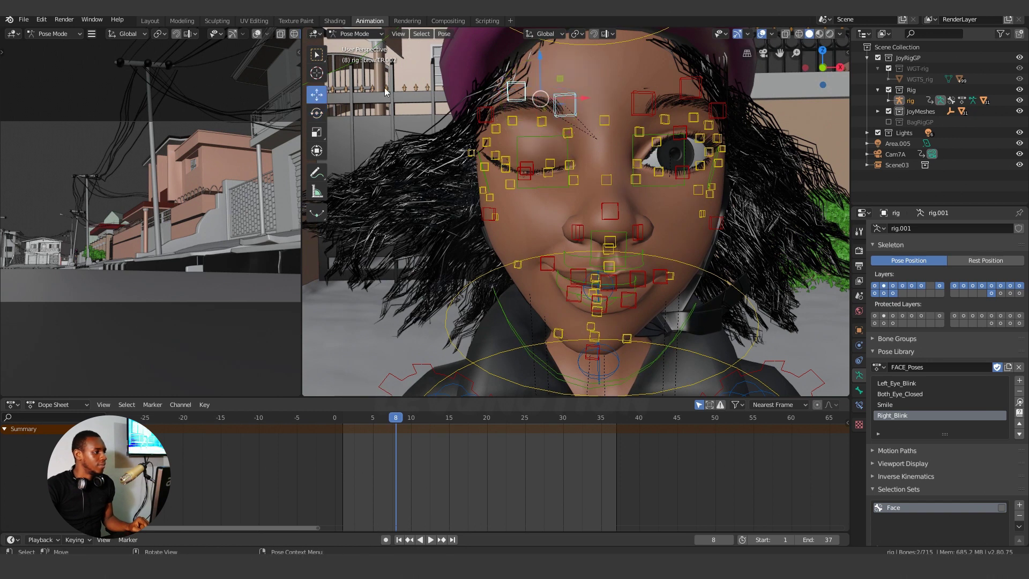
shift+click(485, 114)
drag(523, 55, 522, 60)
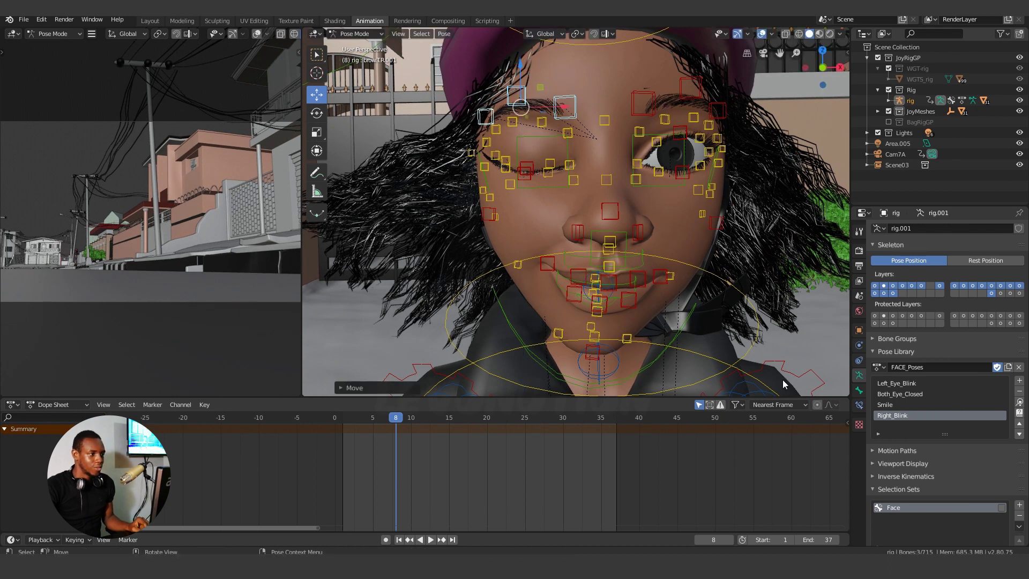
Step: Select all bones of the Face selection set and replace the existing Right_Blink pose with the current face
scroll(910, 474, down, 2)
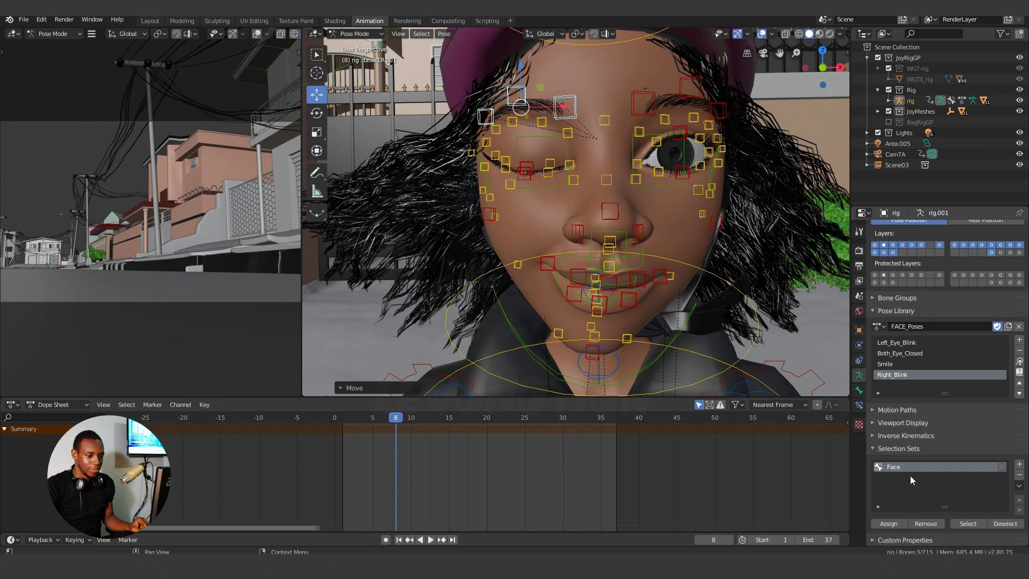
click(957, 524)
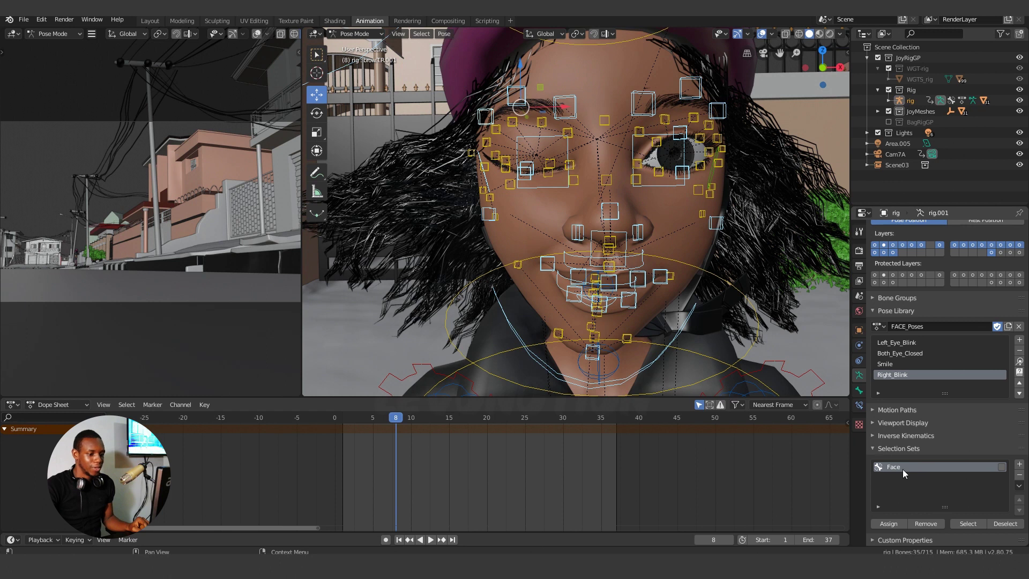
click(973, 369)
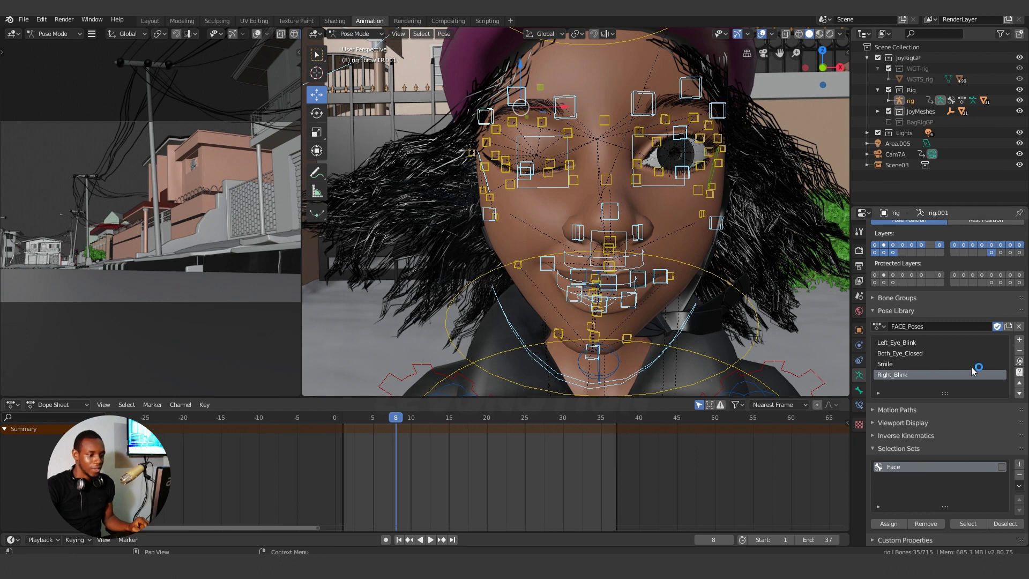
click(1019, 340)
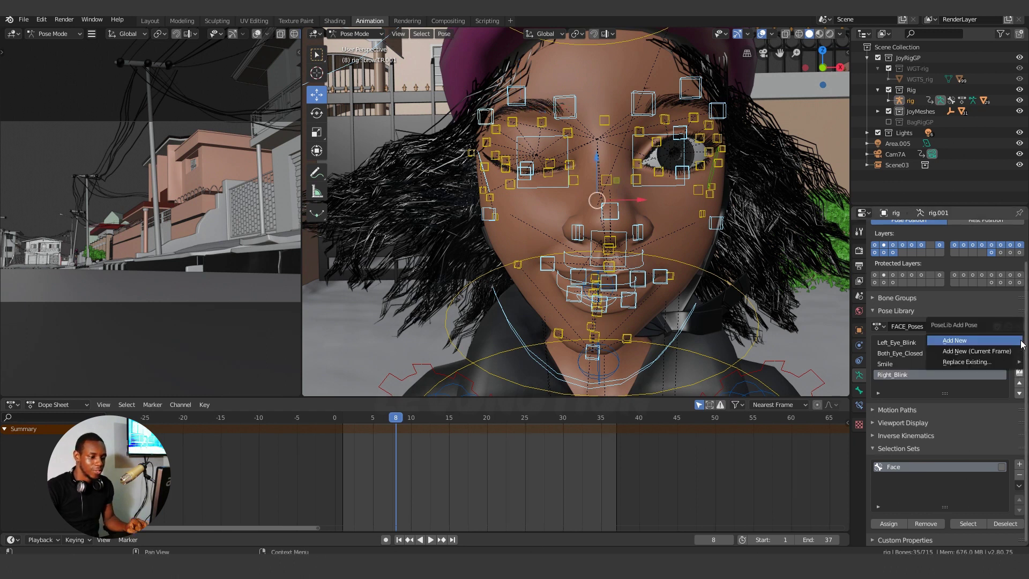
mouse_move(956, 366)
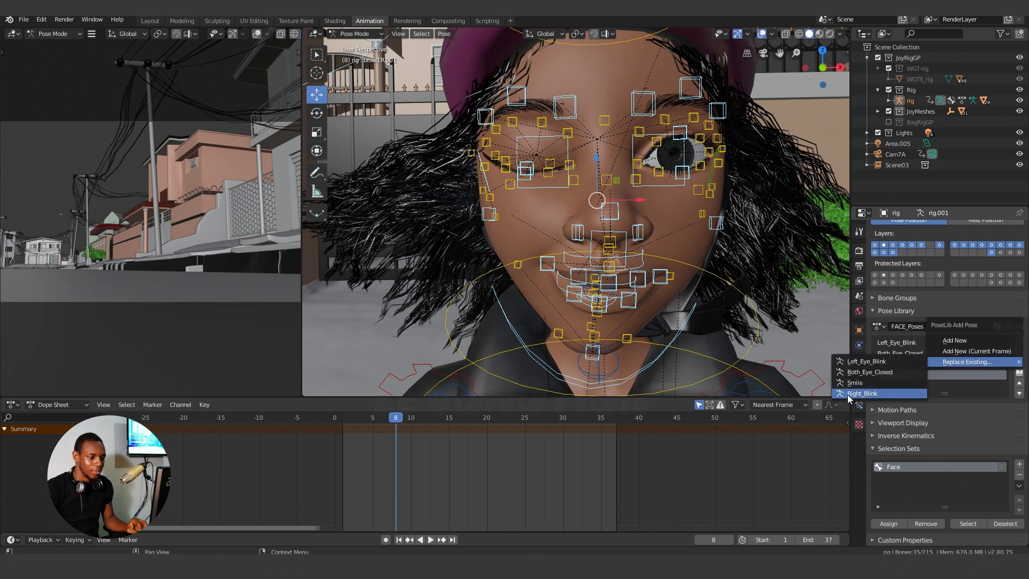
click(877, 394)
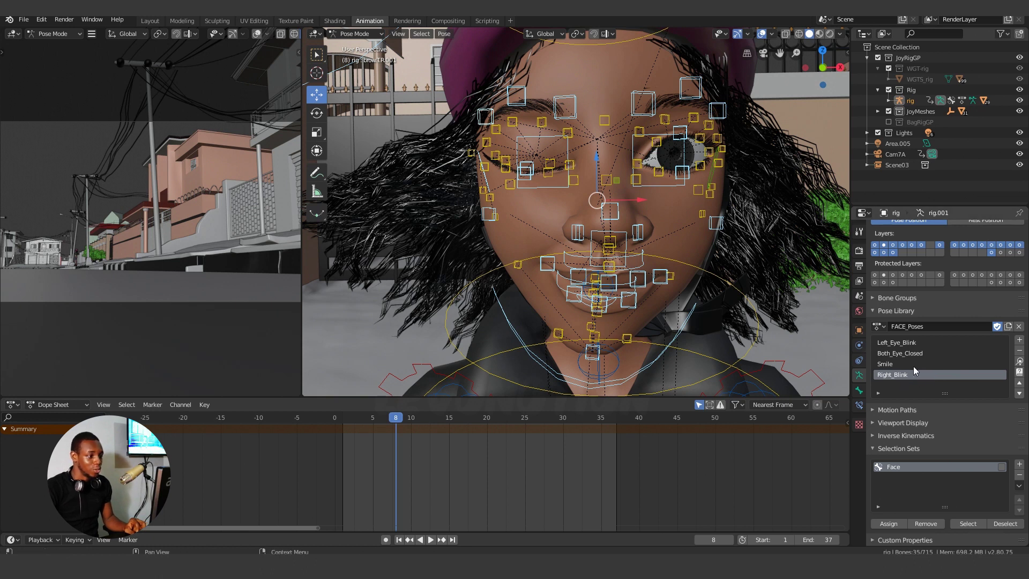
Step: Test the library by applying the Smile pose and then the Right_Blink pose to the face bones
click(888, 365)
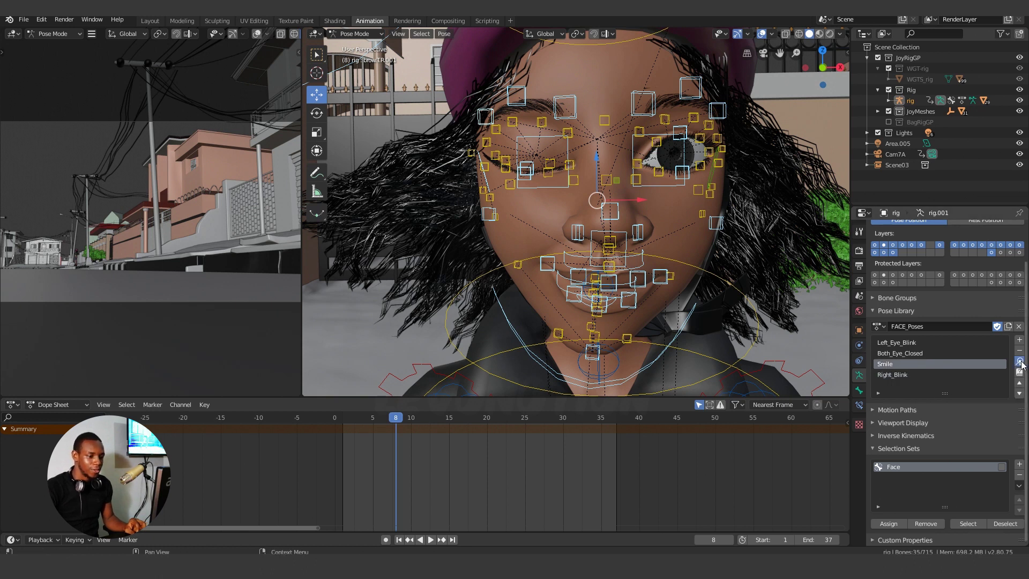
click(1019, 361)
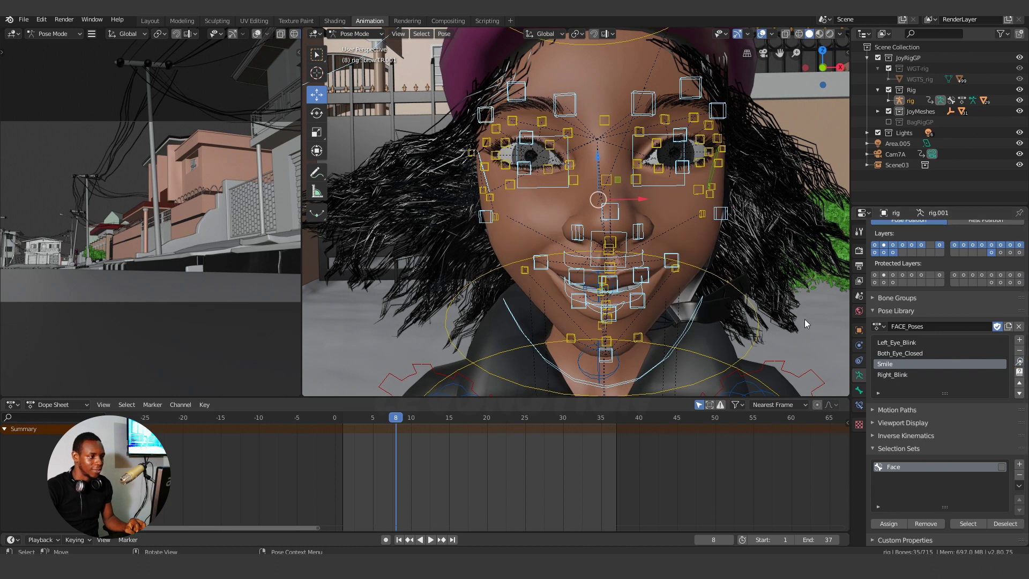
click(894, 375)
click(1020, 361)
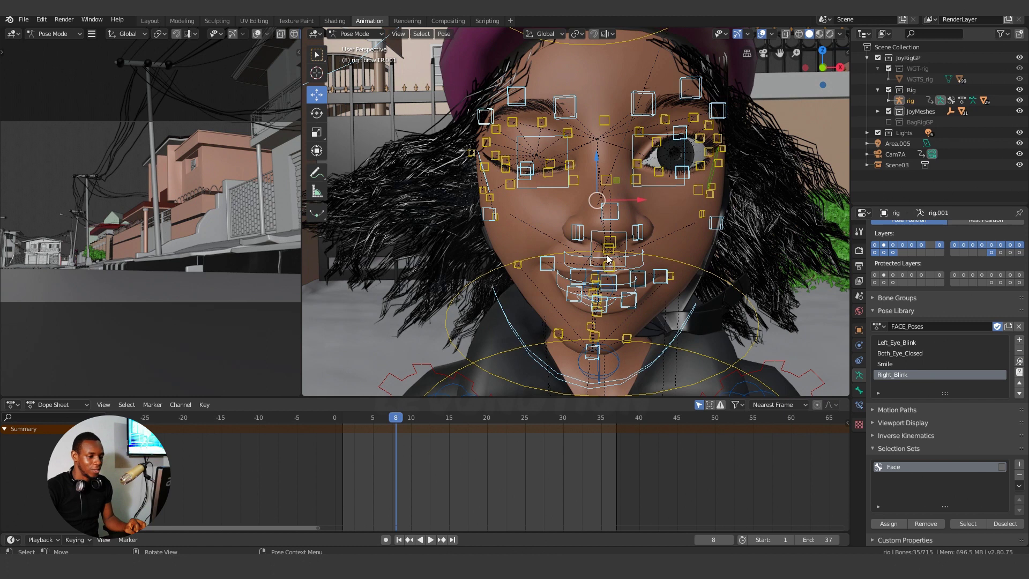
Step: Clear the rotation and location of the selected face bones to return to the neutral face
key(alt+r)
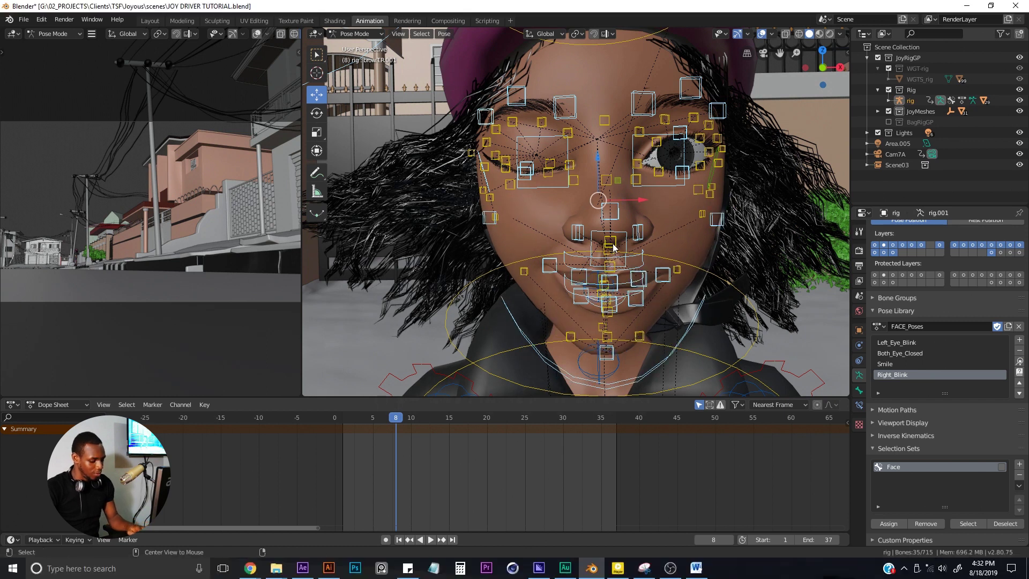
key(alt+g)
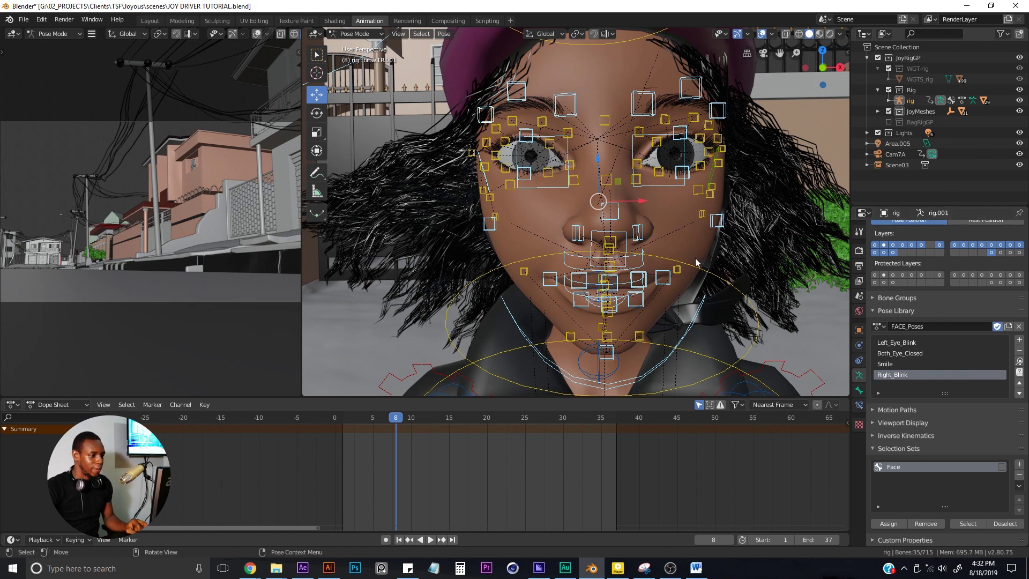
Step: Rotate the jaw_master bone downward to open the character's mouth and show the teeth
middle_drag(670, 252, 679, 242)
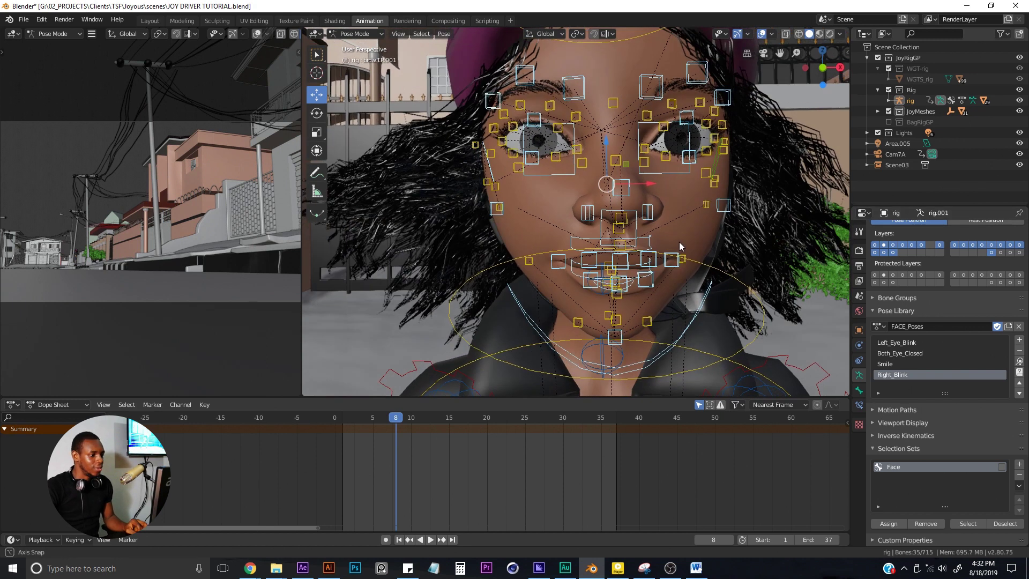
click(623, 240)
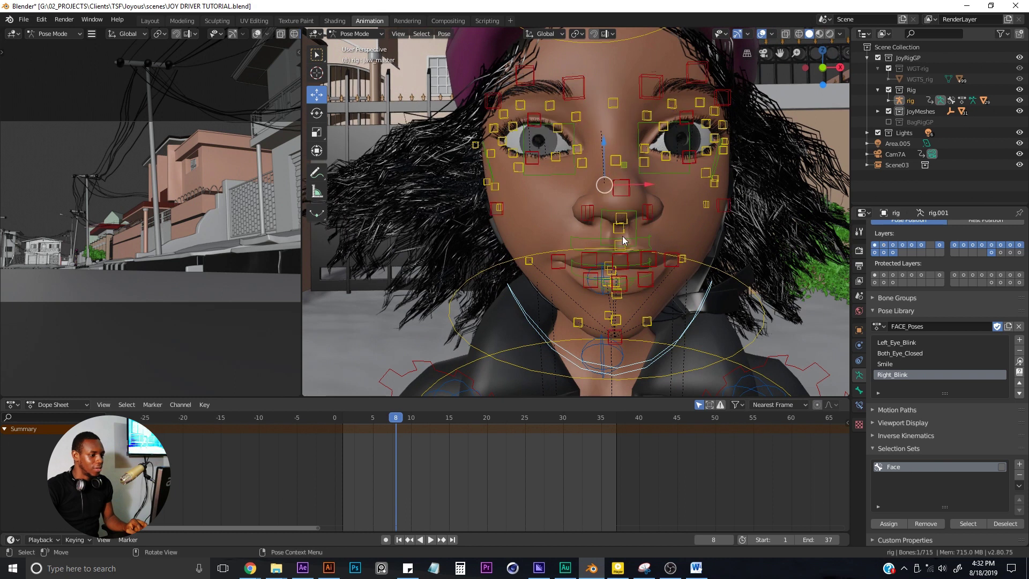
click(317, 113)
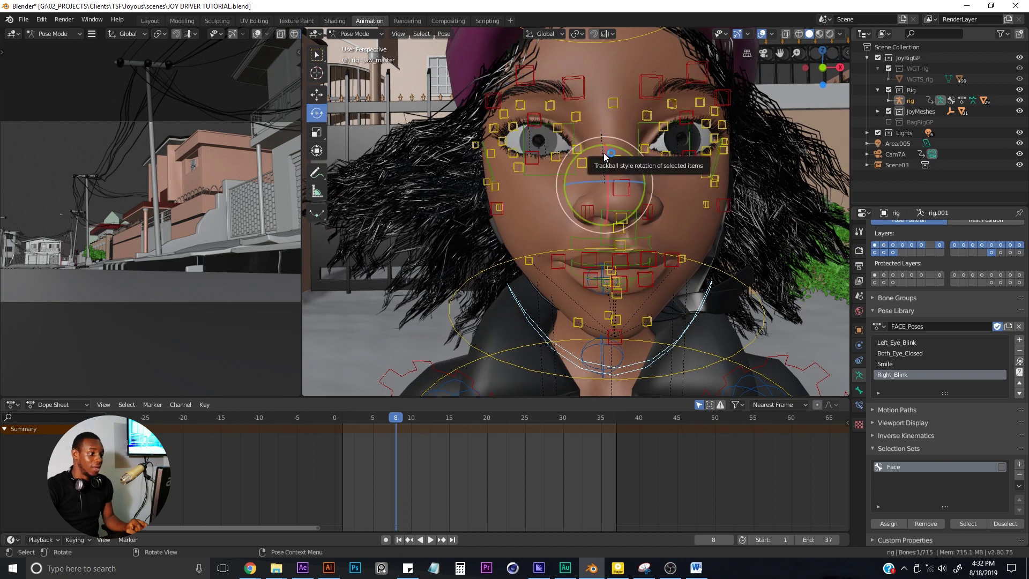
drag(604, 153, 614, 168)
Step: Raise the inner and middle control bones of the character's left eyebrow slightly along Z
middle_drag(654, 257, 617, 111)
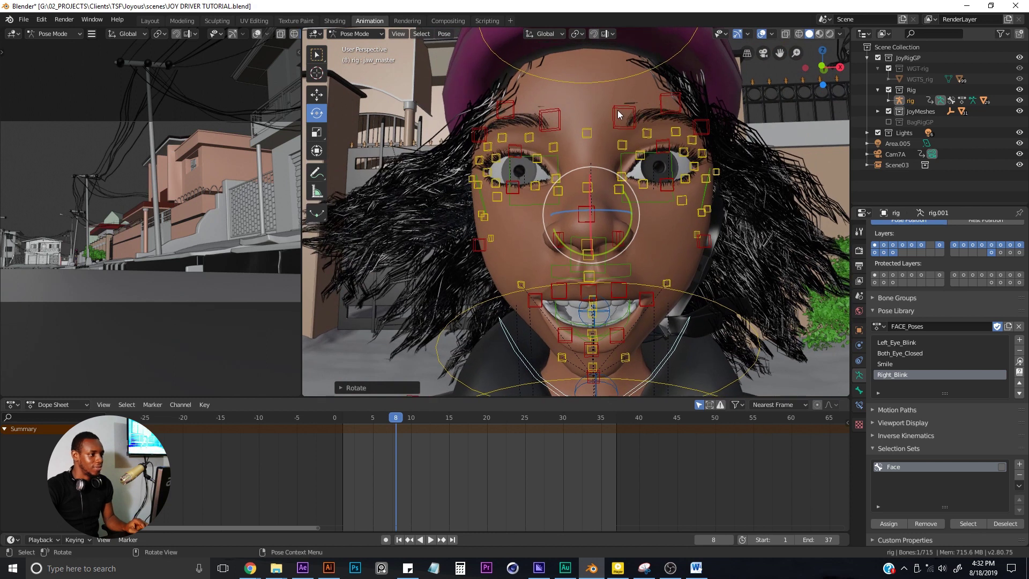
click(622, 114)
shift+click(671, 102)
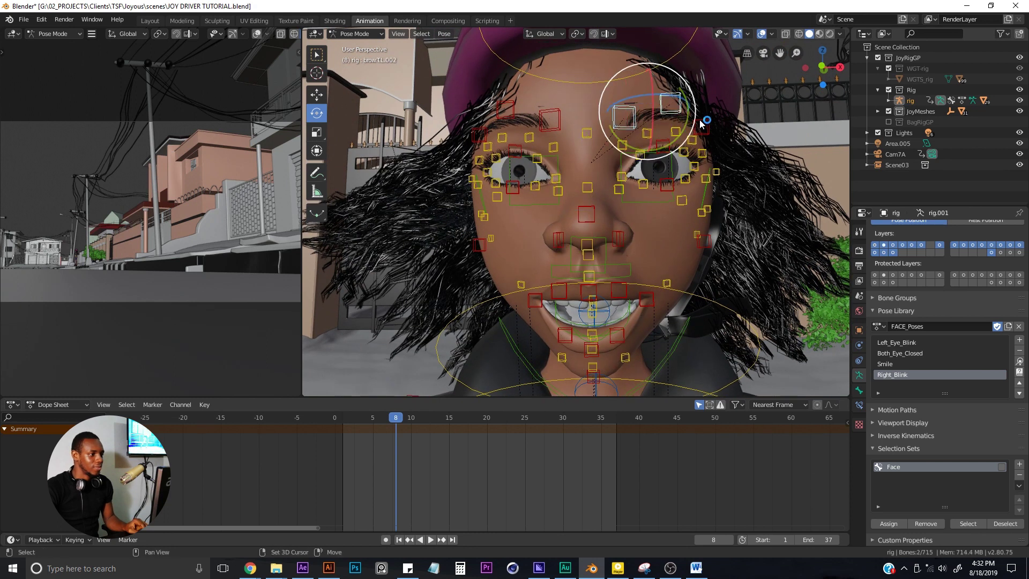
click(700, 124)
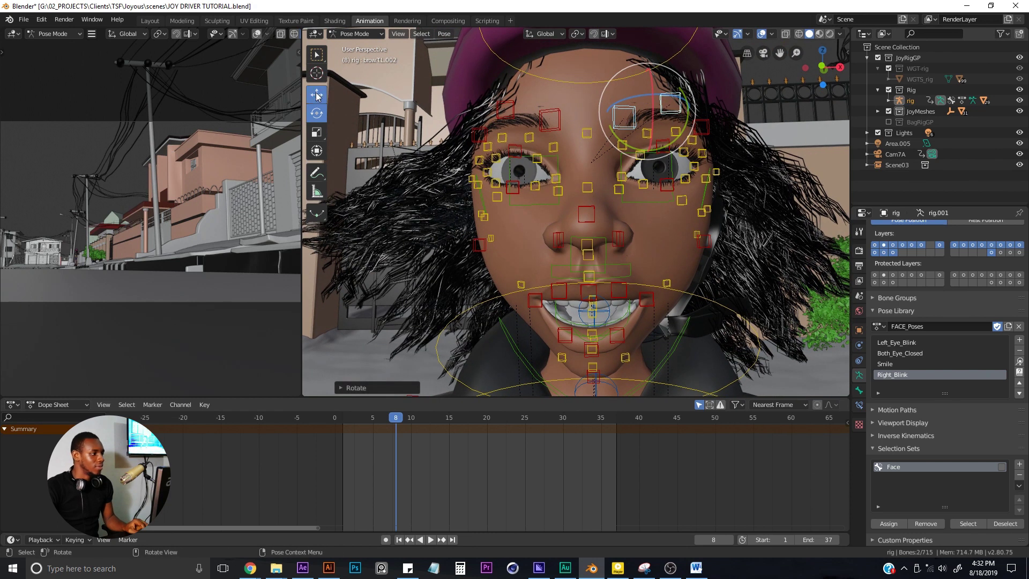
click(316, 95)
drag(648, 72, 646, 63)
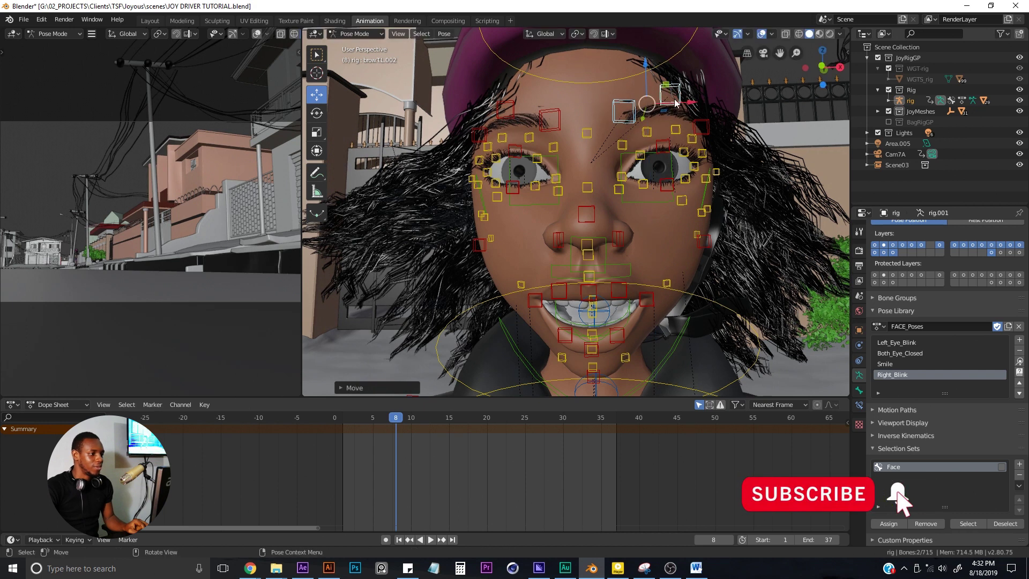
Step: Copy the pose of the three left eyebrow bones and paste it mirrored onto the right eyebrow
click(699, 123)
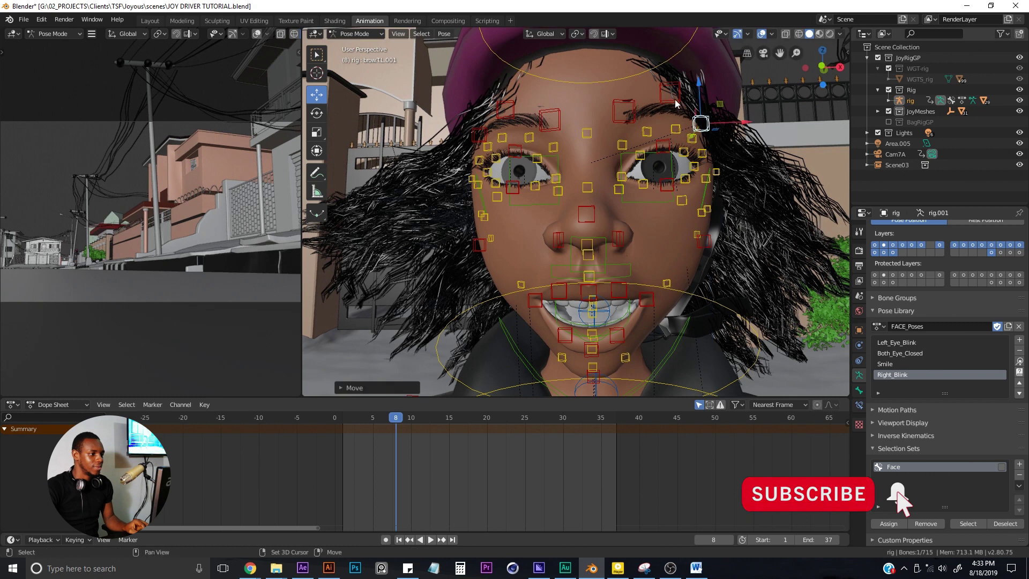
shift+click(670, 92)
shift+click(624, 111)
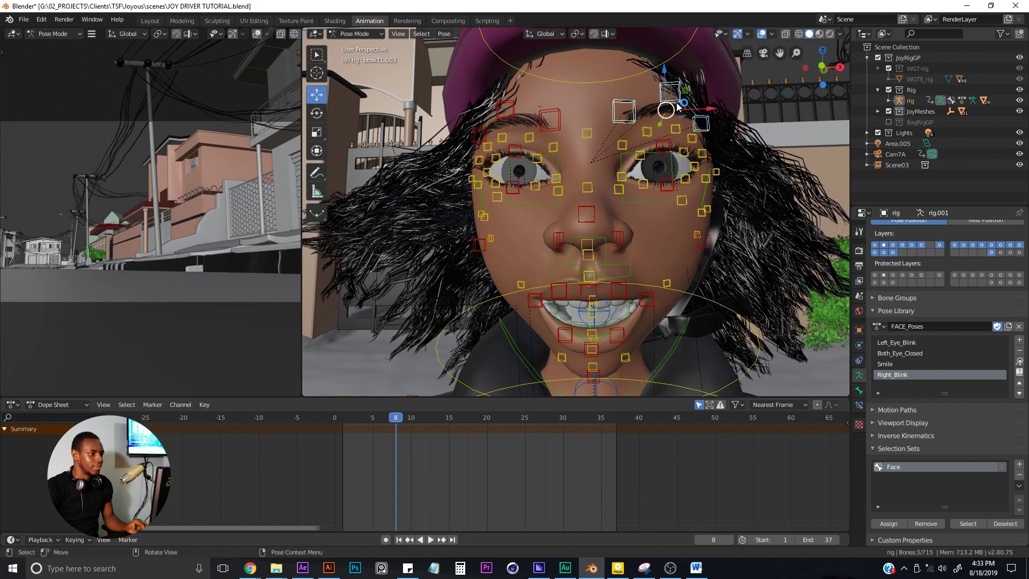
key(ctrl+c)
click(670, 163)
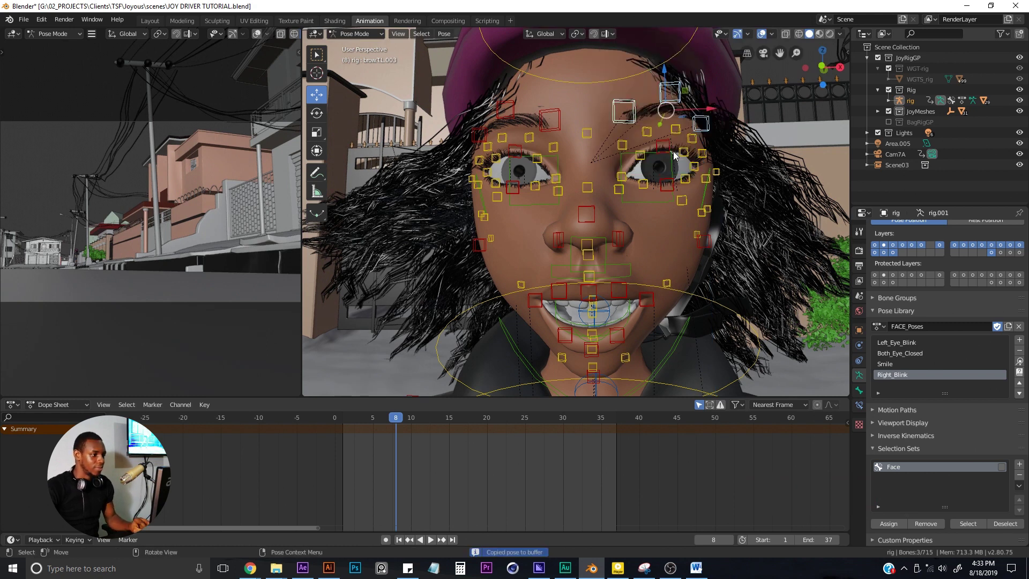
key(ctrl+shift+v)
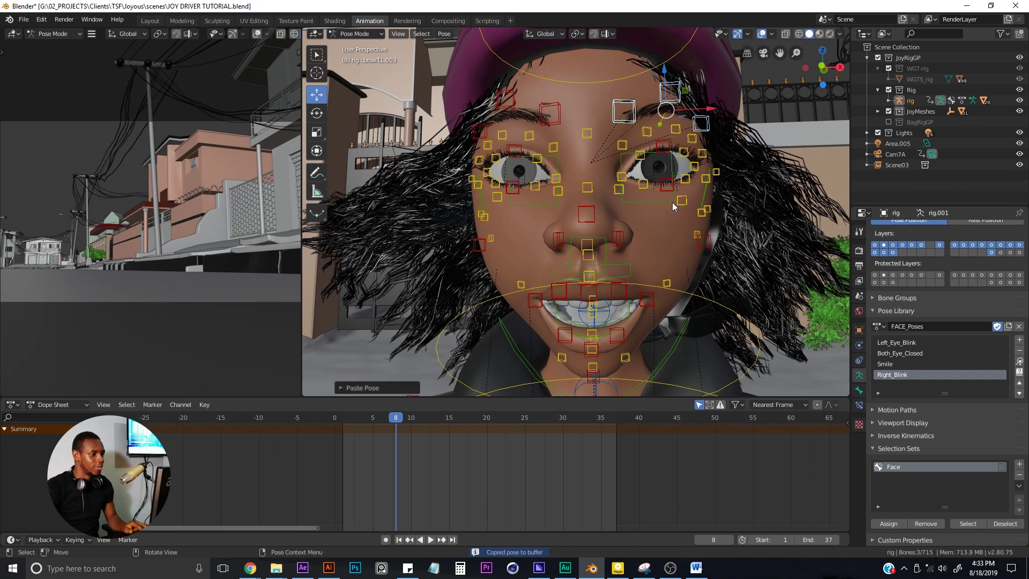
Step: Widen the character's left eye by raising its upper eyelid bone and lowering its lower eyelid bone slightly along Z
click(664, 144)
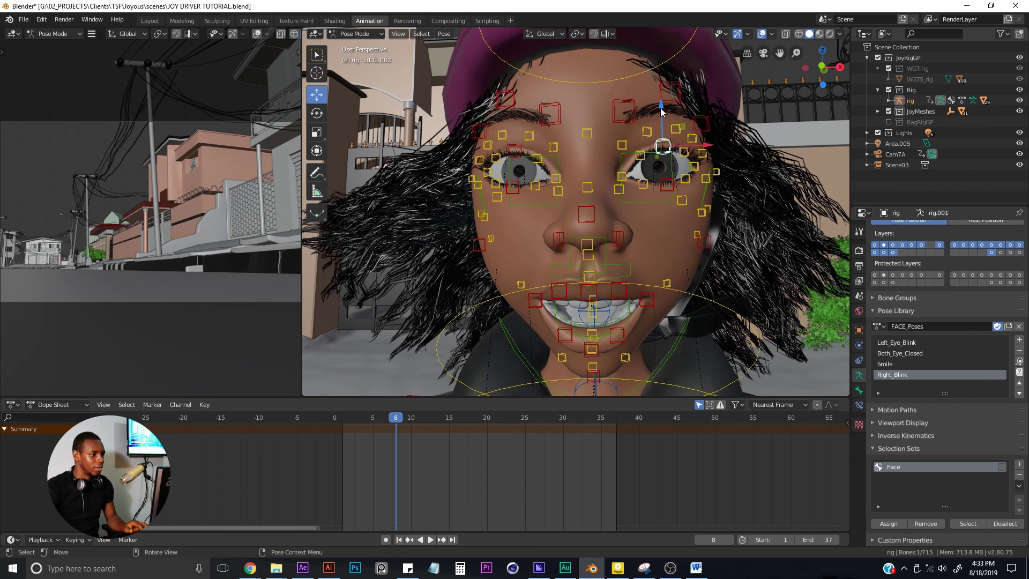
drag(661, 110, 660, 102)
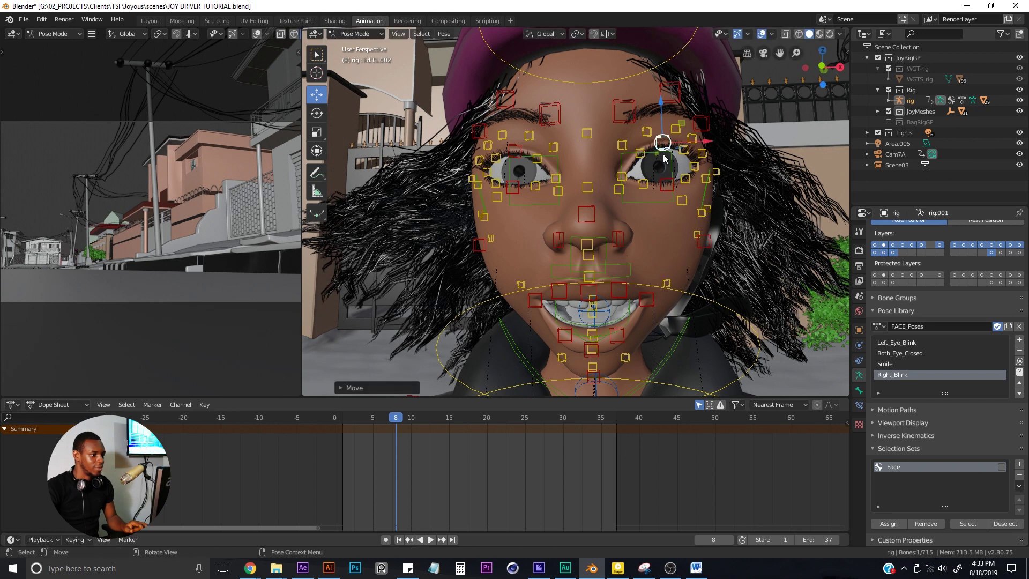
click(667, 175)
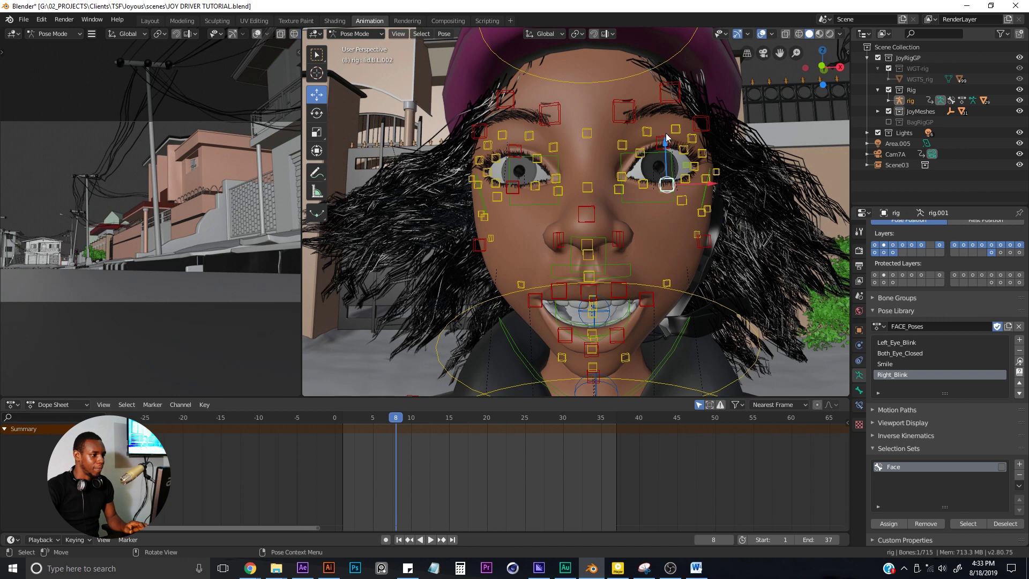
drag(664, 144, 665, 147)
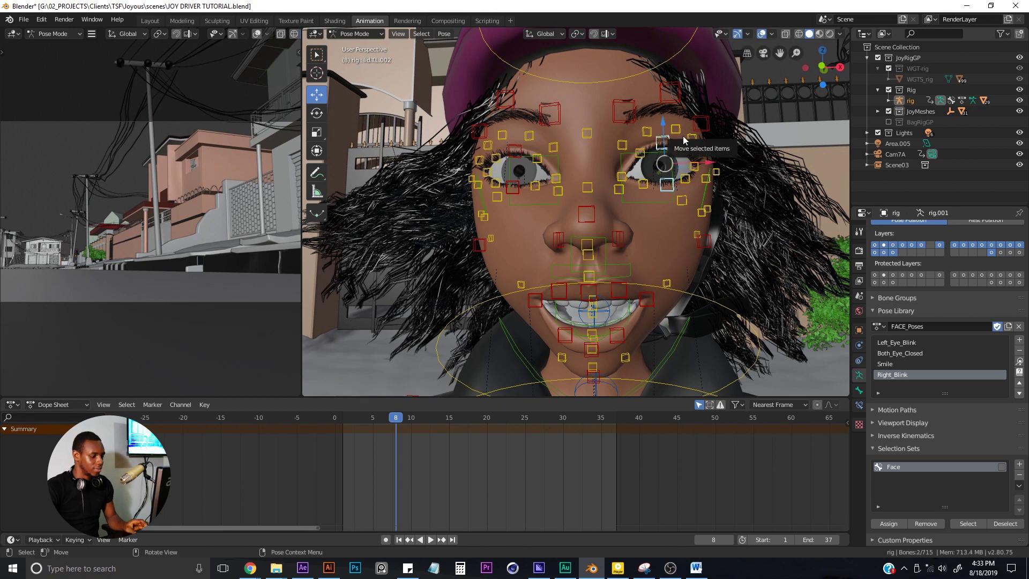
Step: Paste the left eyelid bones' pose mirrored onto the right eye, and nudge the nose control bone slightly along Z
key(ctrl+c)
click(672, 166)
key(ctrl+v)
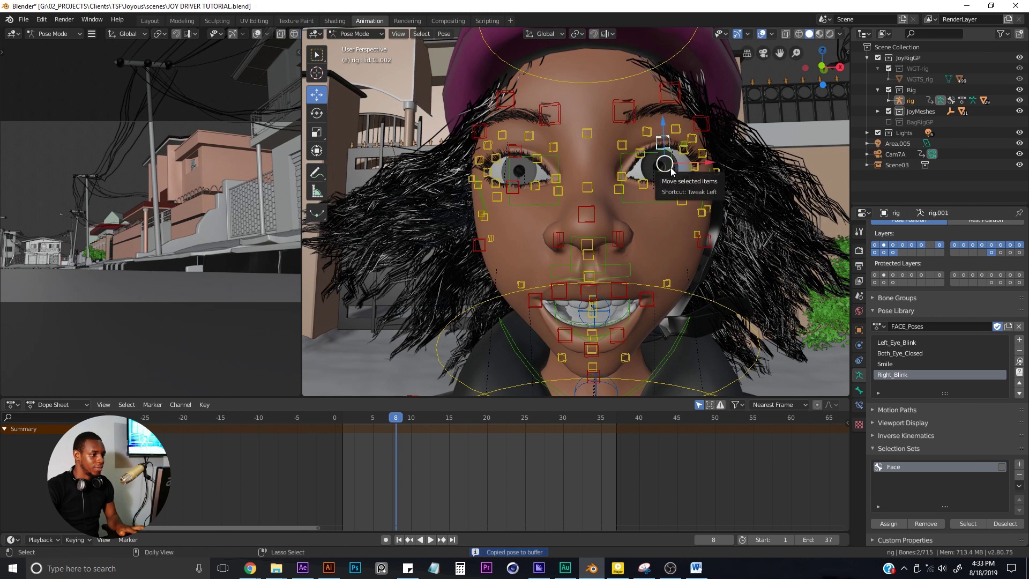
click(671, 167)
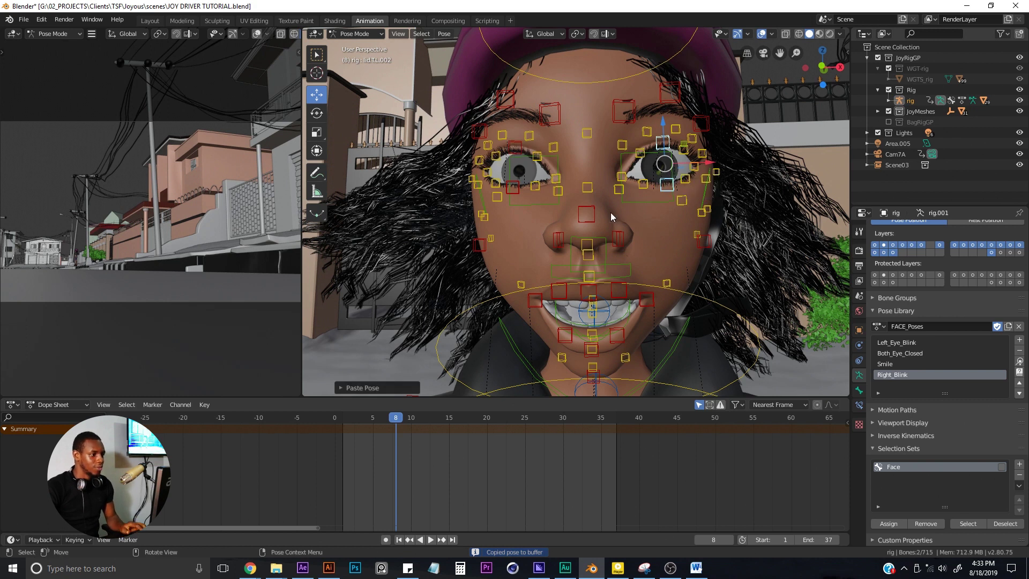
click(586, 213)
drag(586, 170, 588, 171)
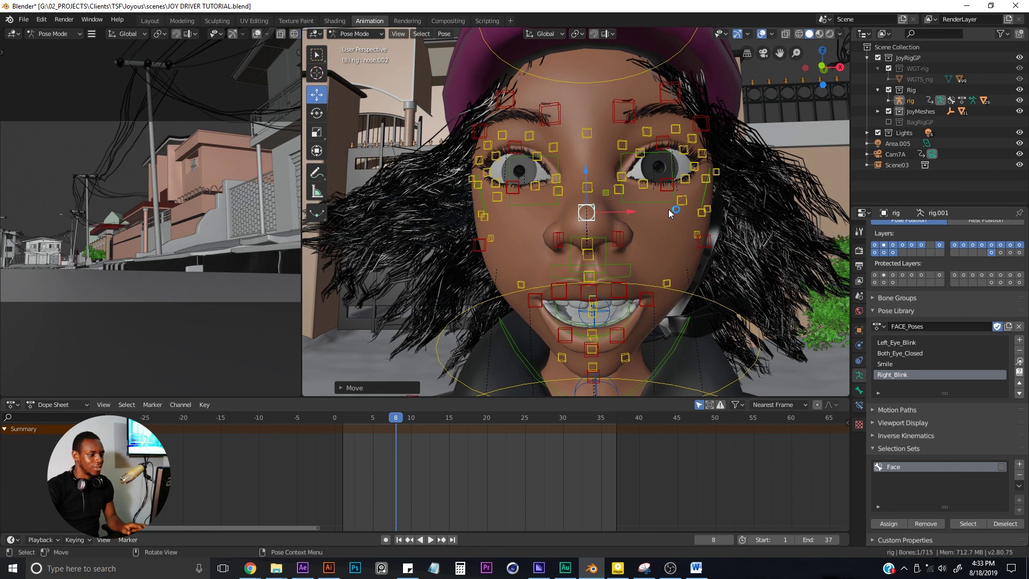
Step: Select the bones in the Face selection set and store their open-mouth expression in the FACE_Poses library in place of Smile
click(964, 523)
middle_drag(635, 202, 636, 203)
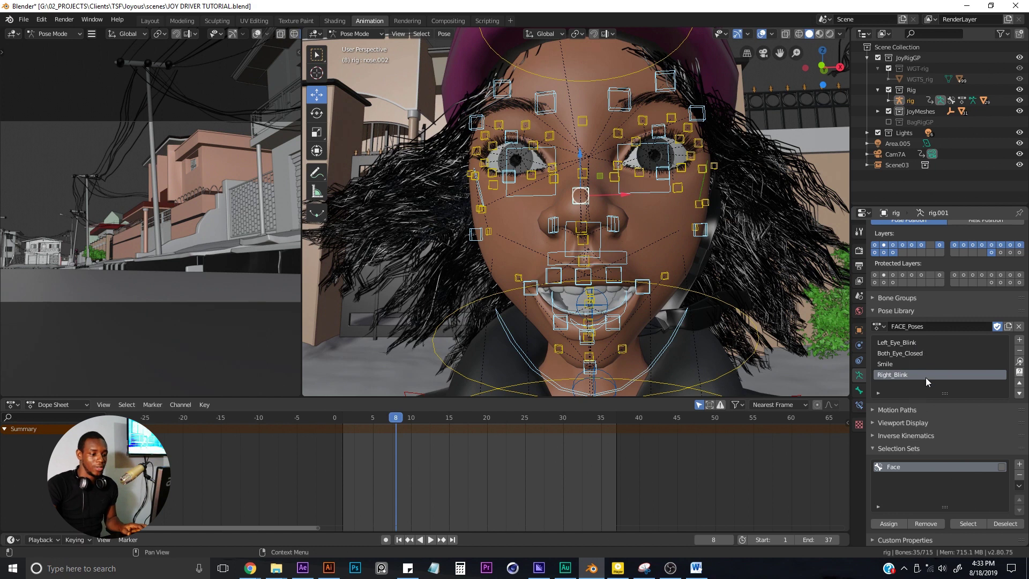
click(1018, 341)
mouse_move(1021, 344)
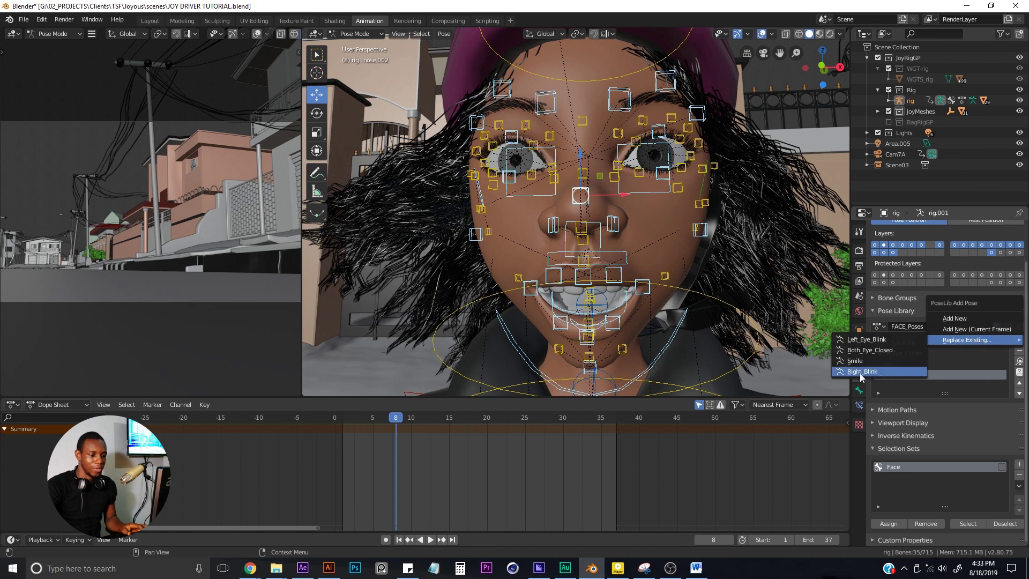
click(892, 369)
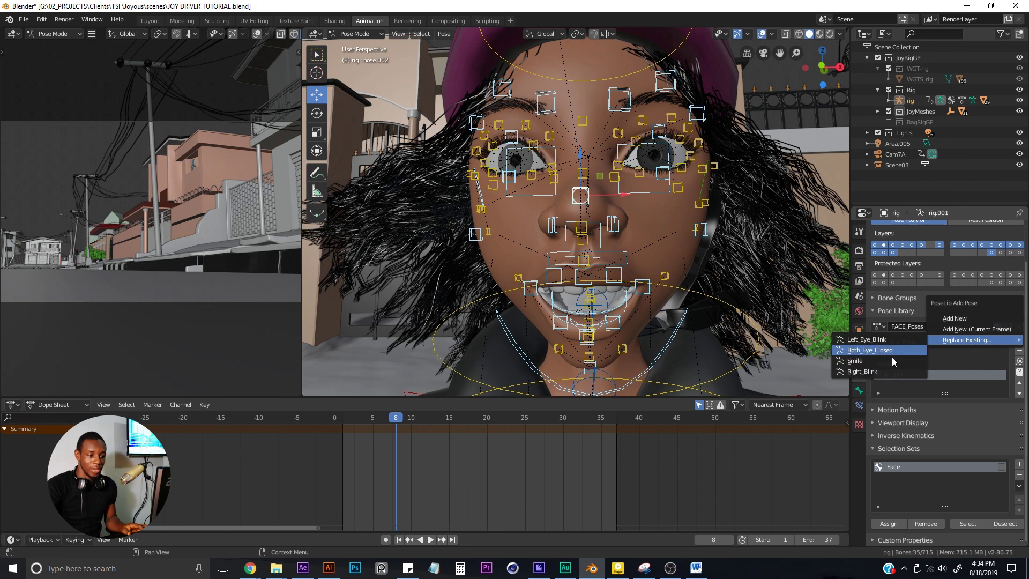
click(989, 328)
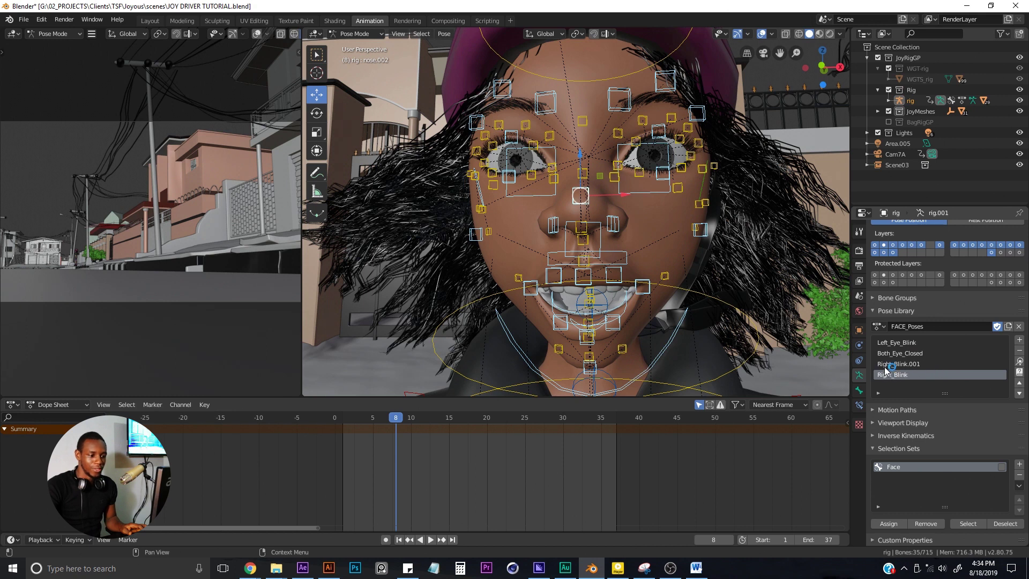
Step: Compare the newly stored Right_Blink.001 pose with Right_Blink by applying them alternately, ending on Right_Blink.001
click(915, 364)
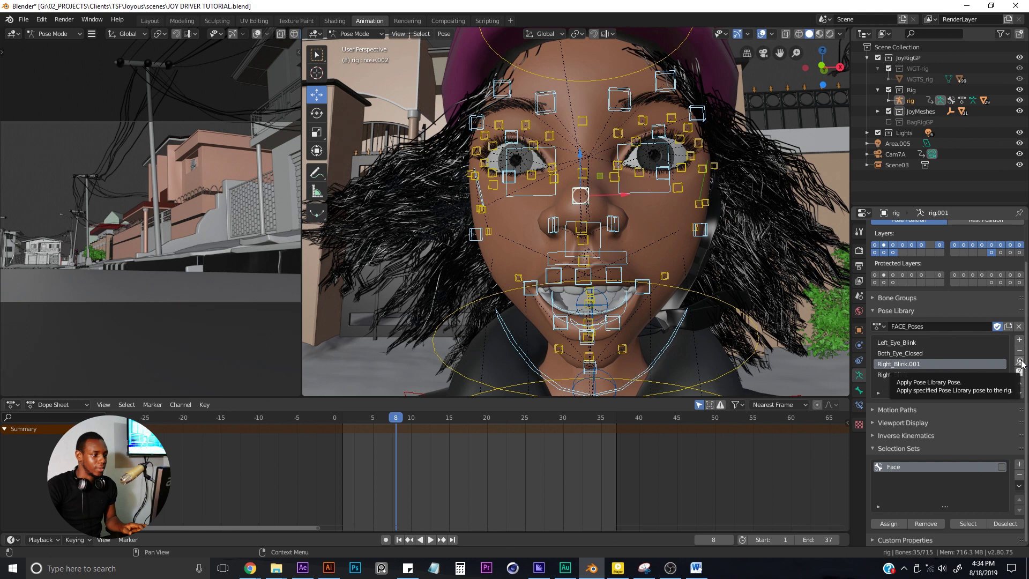
click(1019, 362)
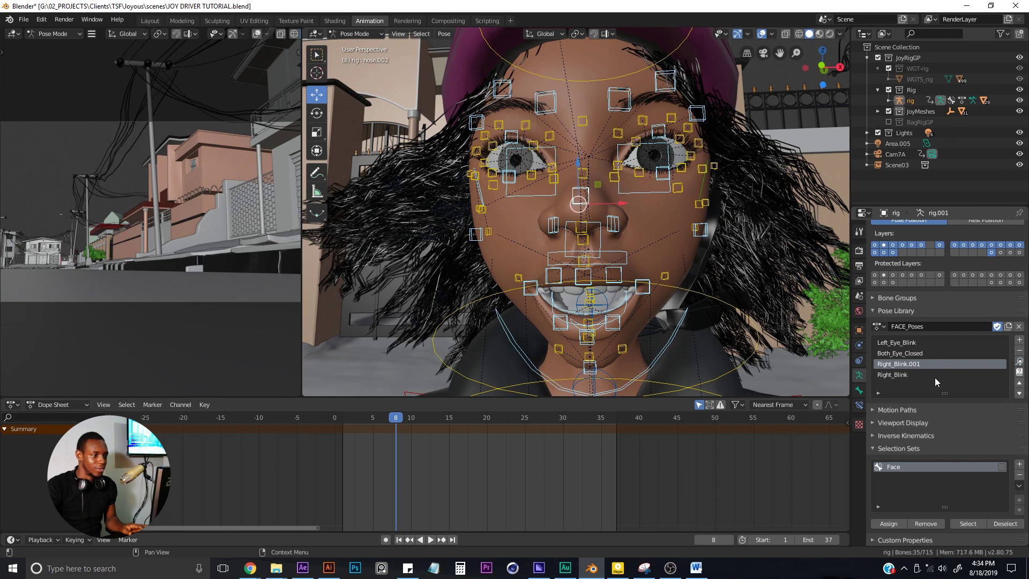
click(901, 375)
click(1019, 362)
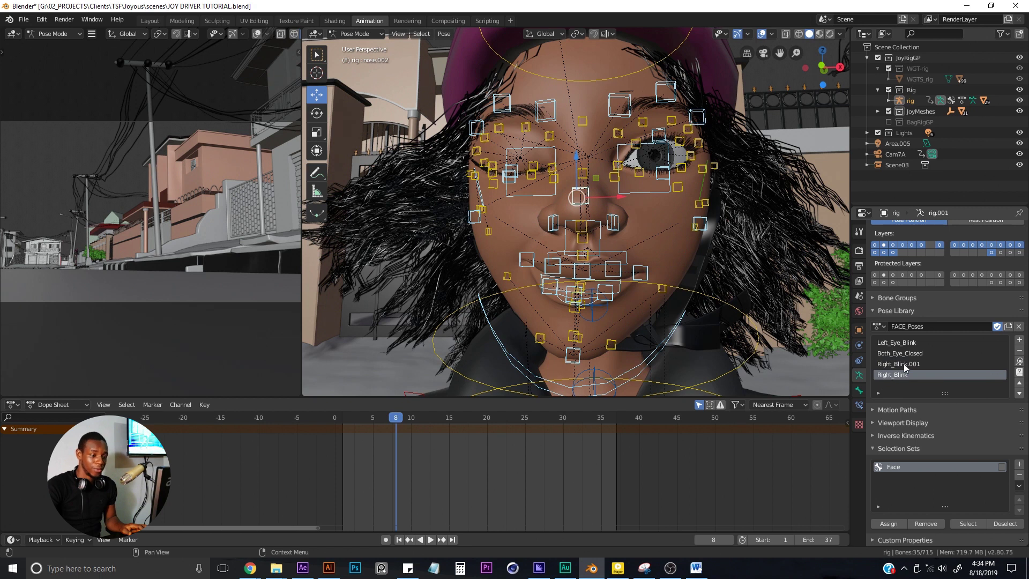
click(904, 365)
click(1019, 362)
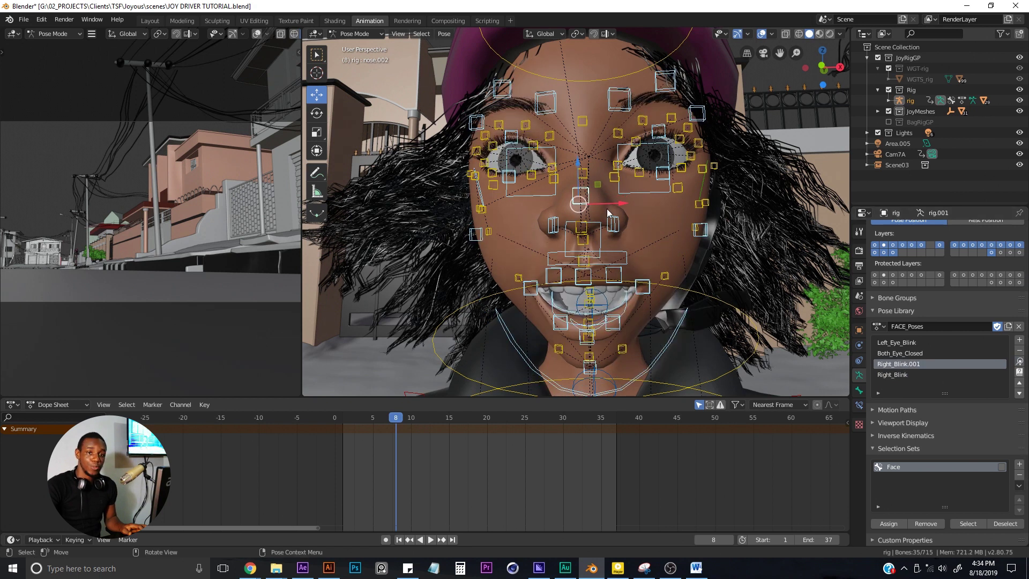
Step: Rename the Right_Blink.001 pose in the library as Haaaa
double_click(905, 364)
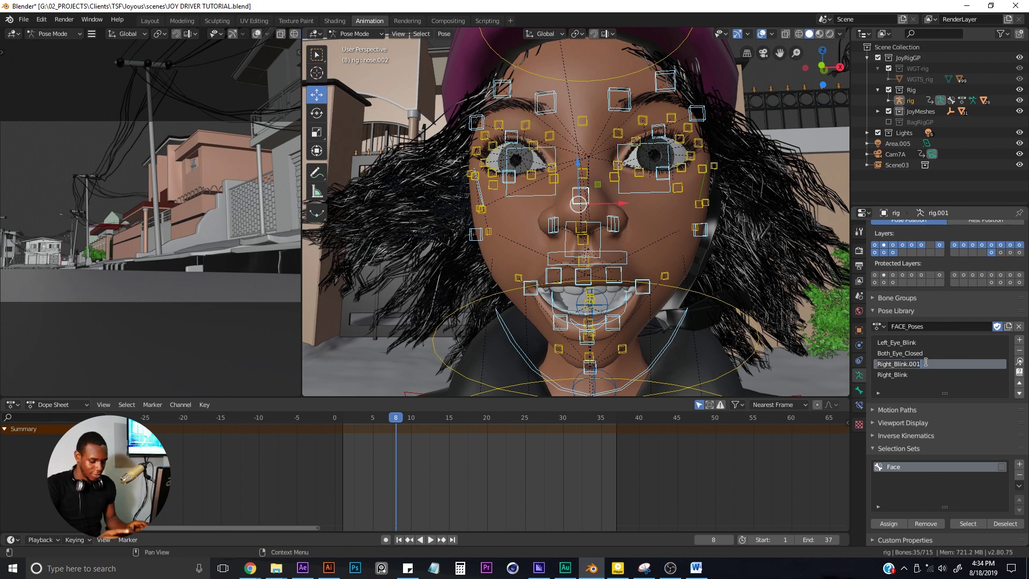
text(H)
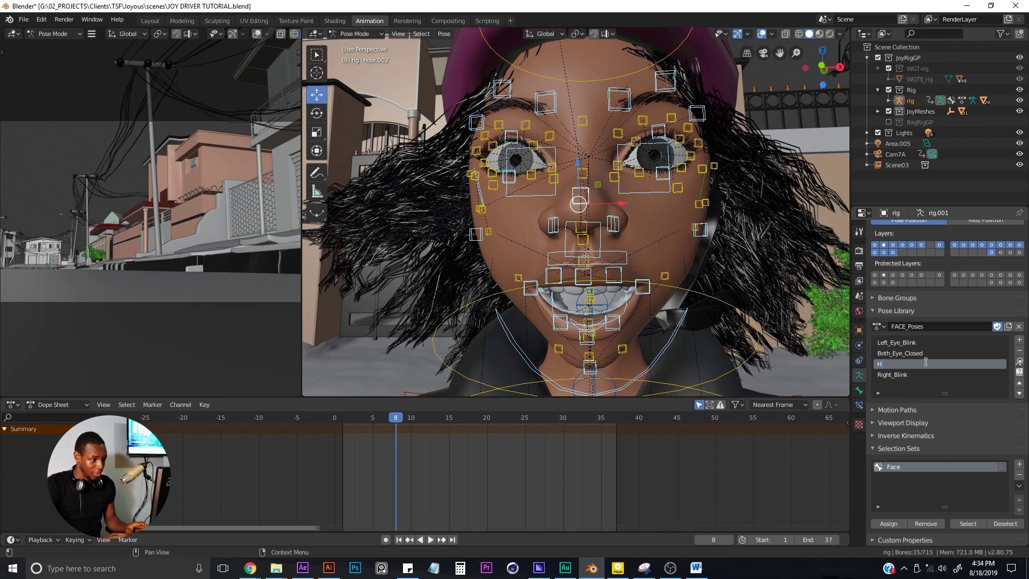
text(aaaa)
key(Return)
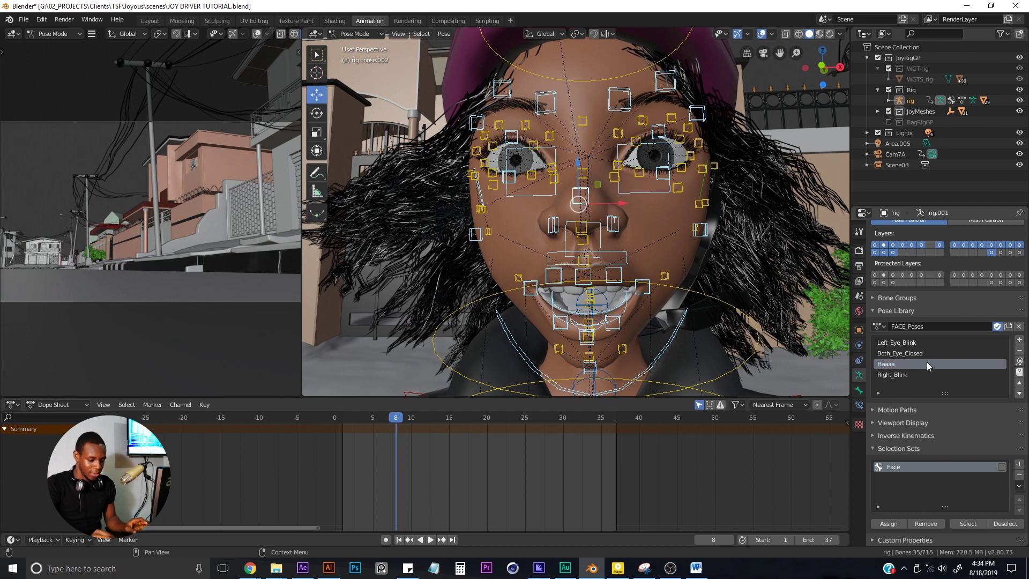
Step: Hide the bone controls and other overlays in the face viewport, and apply the Left_Eye_Blink pose
click(890, 342)
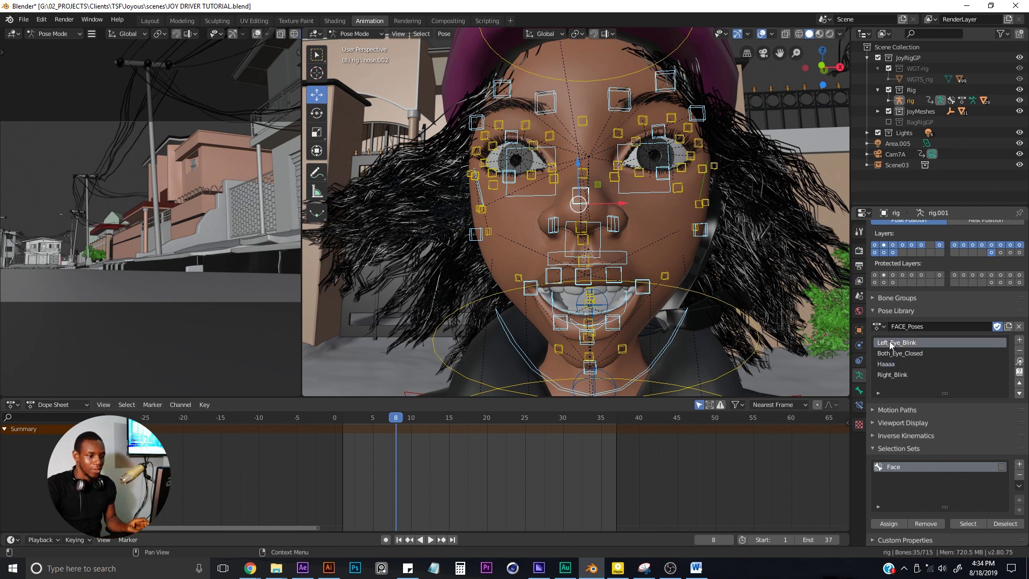
click(762, 35)
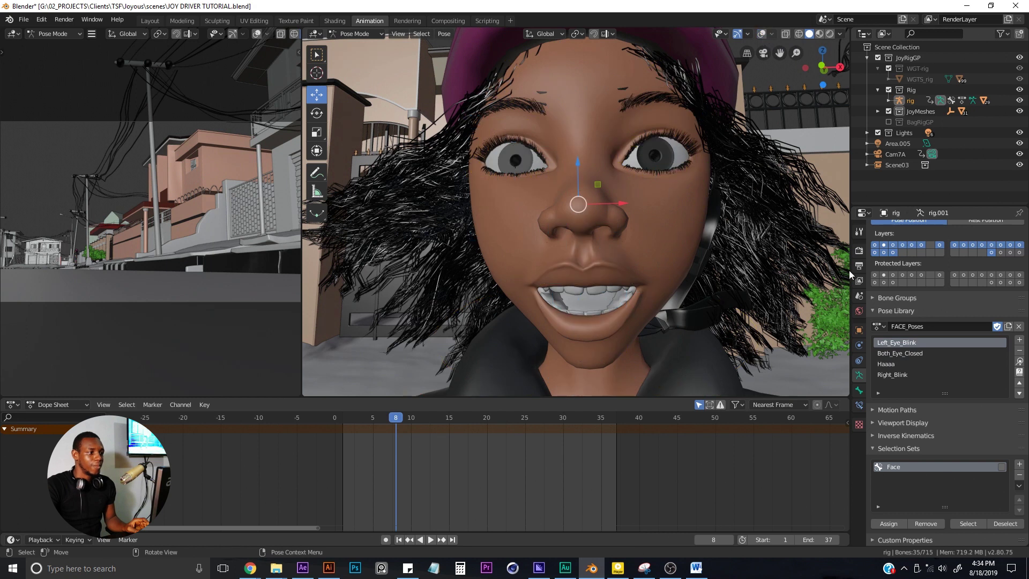
click(1019, 363)
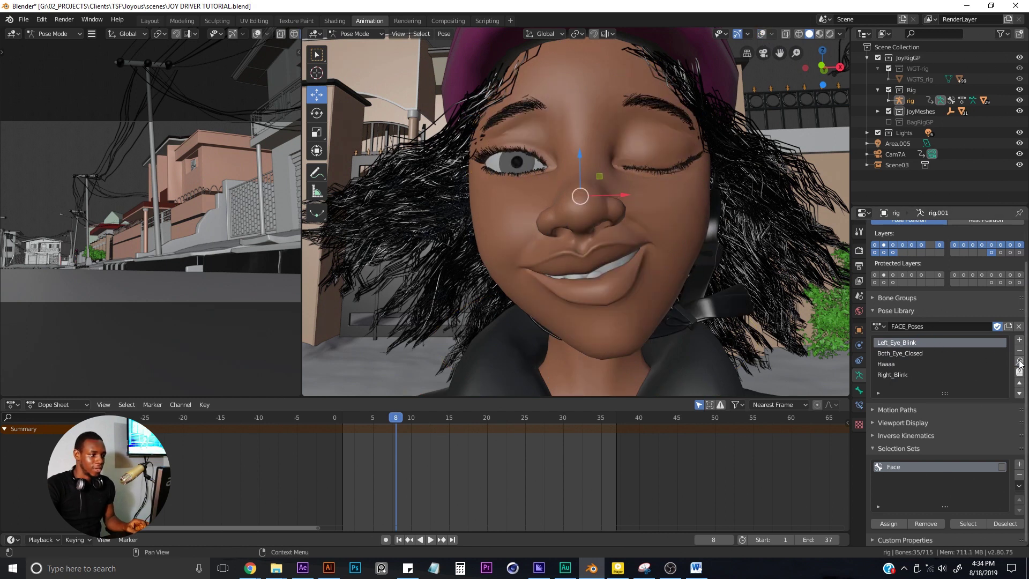
Step: Apply the Both_Eye_Closed, Haaaa and Right_Blink library poses to the face one after another
click(917, 353)
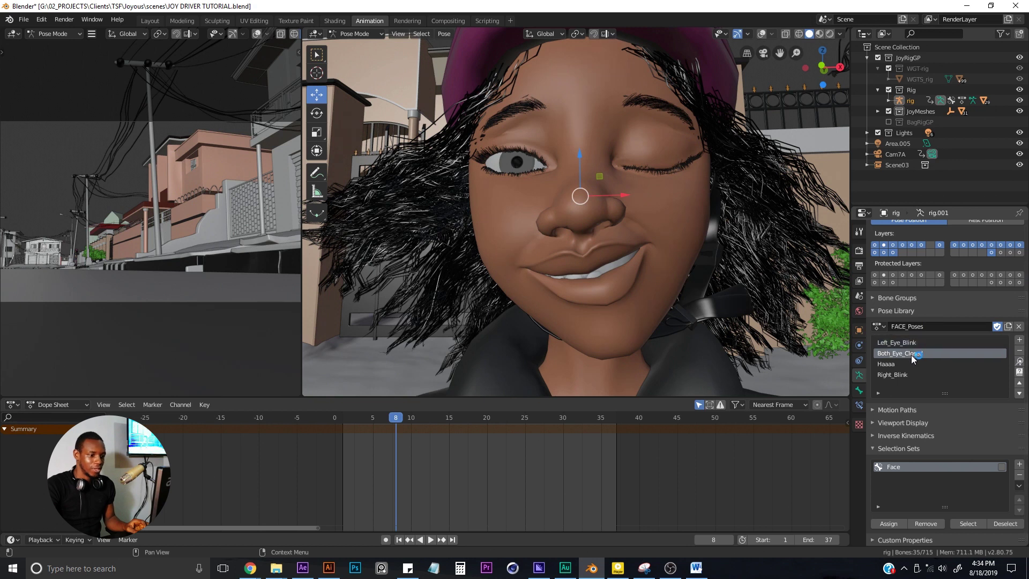
click(1021, 363)
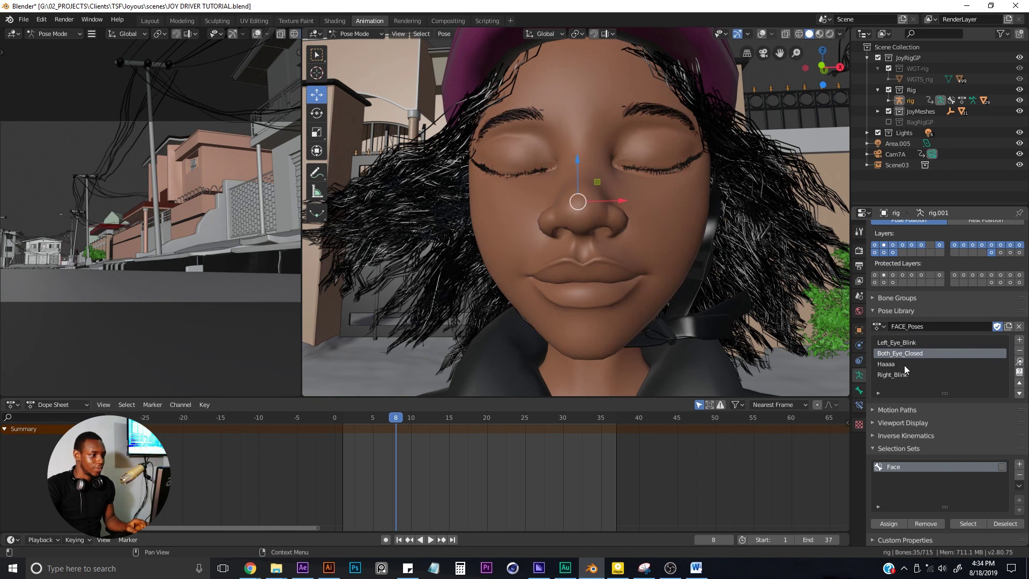
click(887, 364)
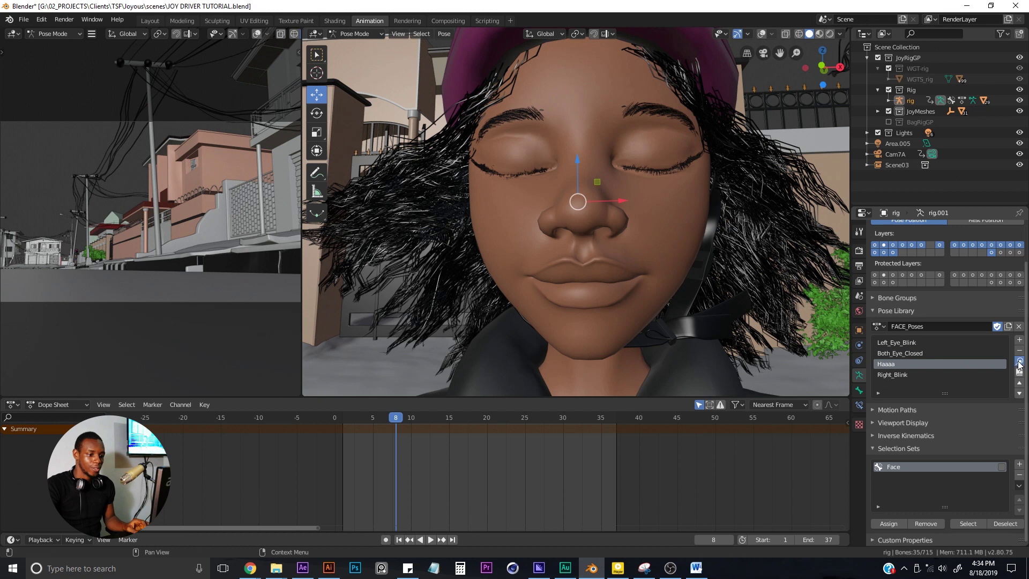
click(1020, 362)
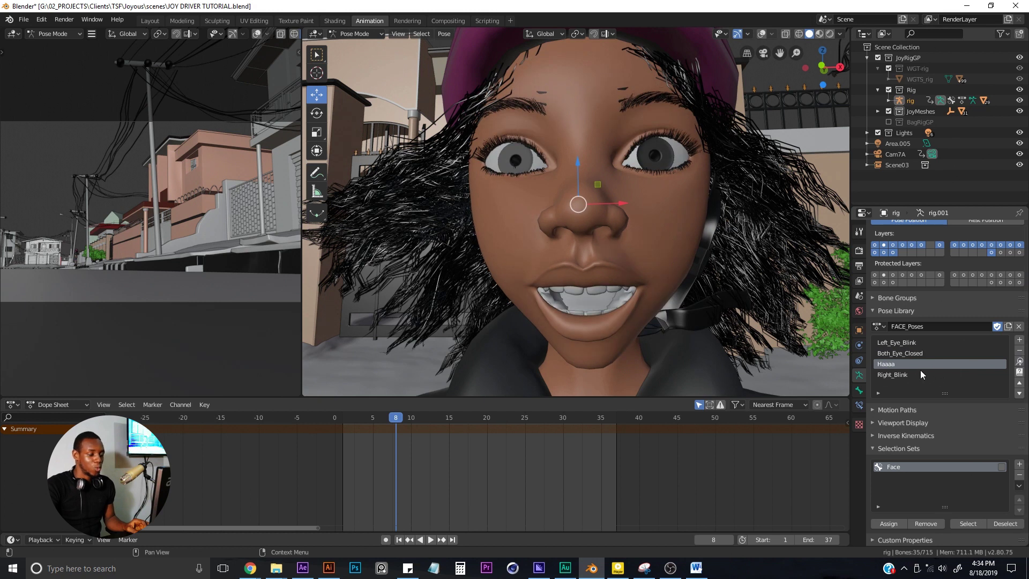
click(892, 374)
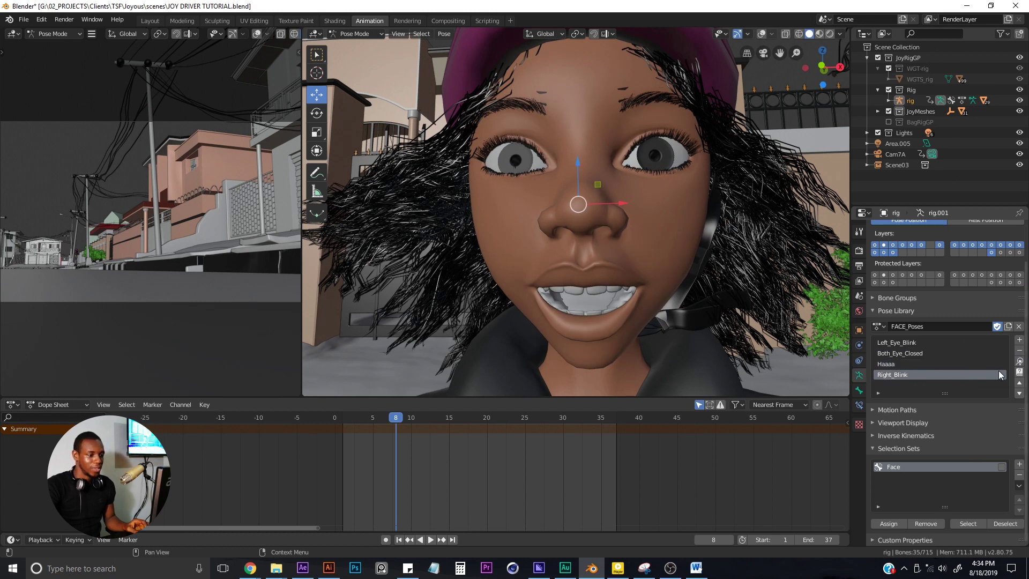
click(1019, 361)
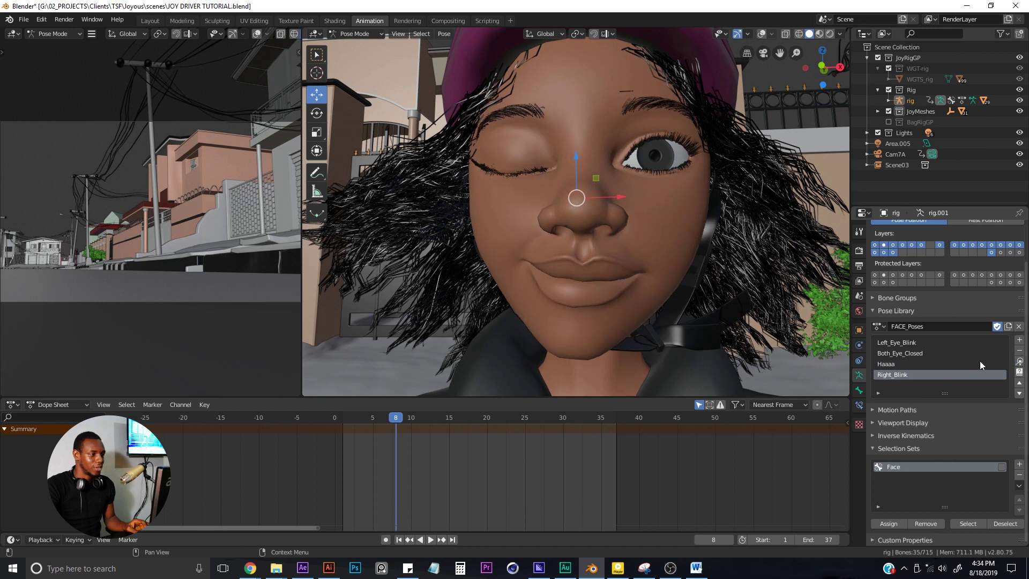